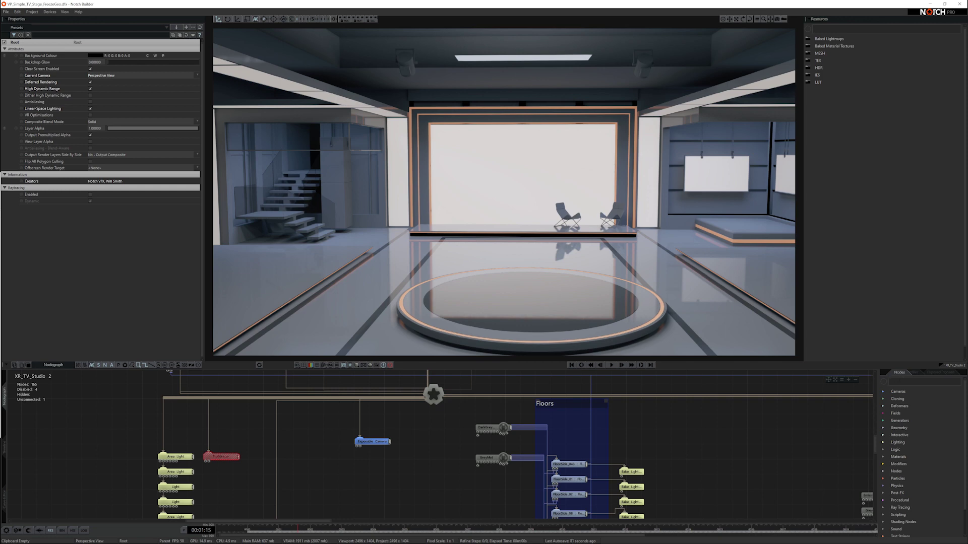
Search the node library for "free" and add a Freeze Geometry node beside the Floors group
{"action": "type", "text": "gr"}
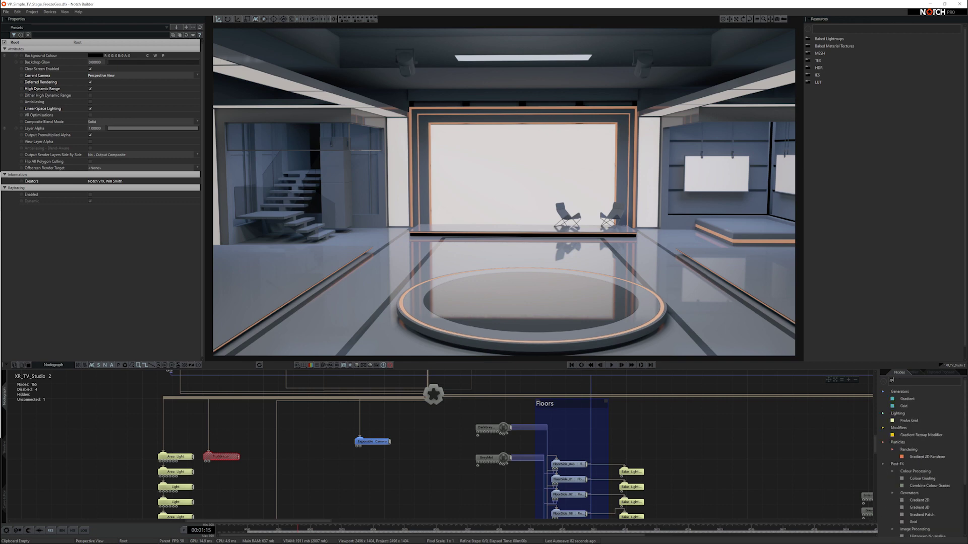
{"action": "key", "text": "BackSpace"}
{"action": "key", "text": "BackSpace"}
{"action": "type", "text": "free"}
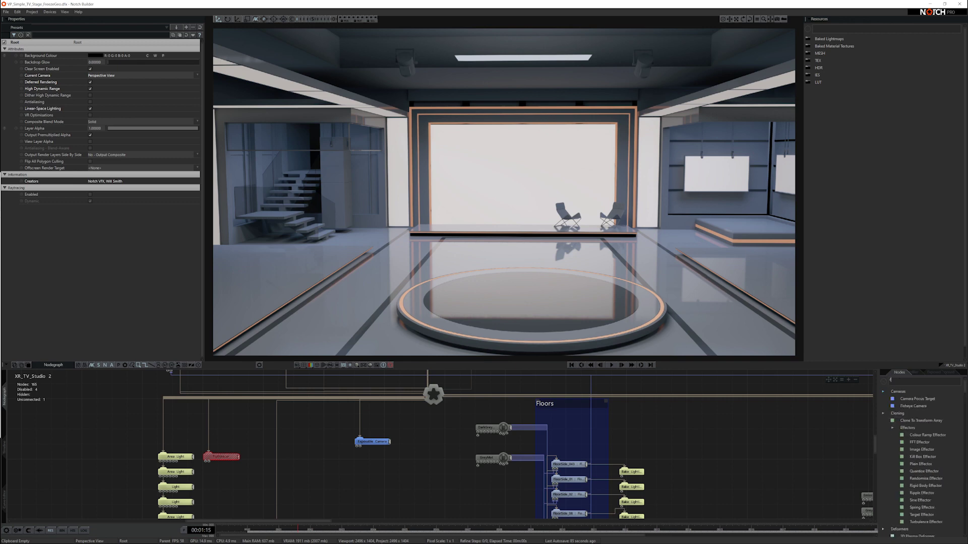
{"action": "left_click_drag", "start_coordinate": [913, 413], "coordinate": [687, 472]}
{"action": "middle_click_drag", "start_coordinate": [737, 480], "coordinate": [600, 424]}
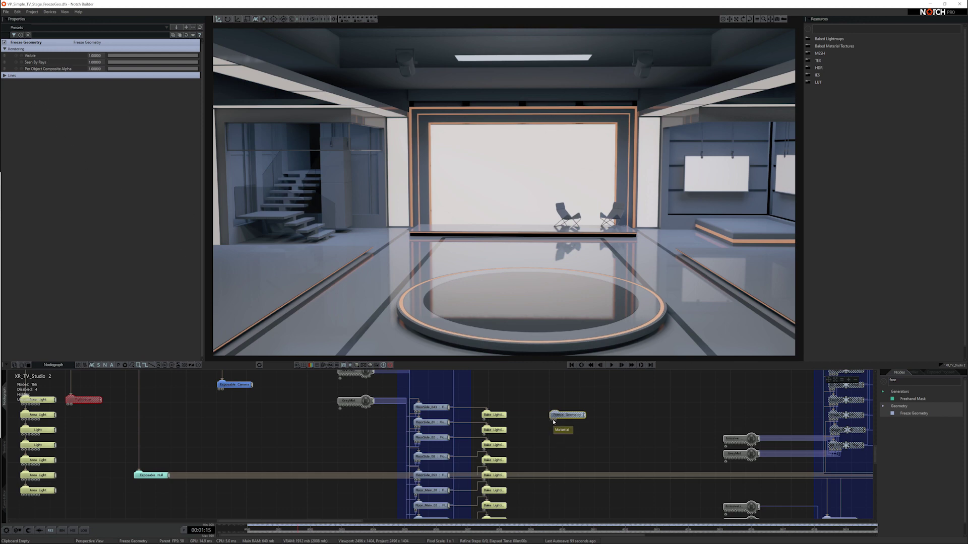
Connect the new Freeze Geometry node to the root node
{"action": "scroll", "coordinate": [557, 428], "scroll_direction": "down", "scroll_amount": 2}
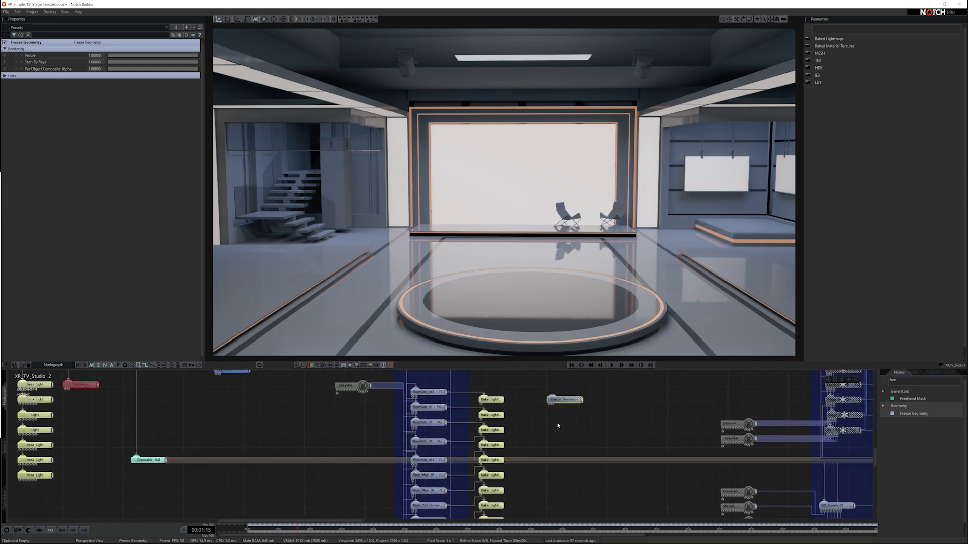
{"action": "middle_click_drag", "start_coordinate": [557, 424], "coordinate": [561, 443]}
{"action": "left_click", "coordinate": [560, 442]}
{"action": "left_click", "coordinate": [562, 419]}
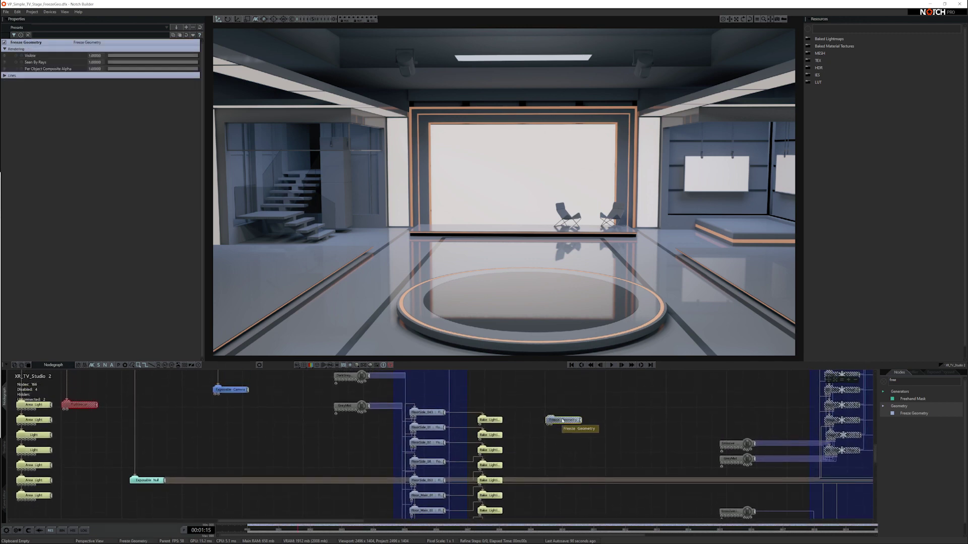
{"action": "key", "text": "r"}
{"action": "middle_click_drag", "start_coordinate": [568, 437], "coordinate": [578, 405]}
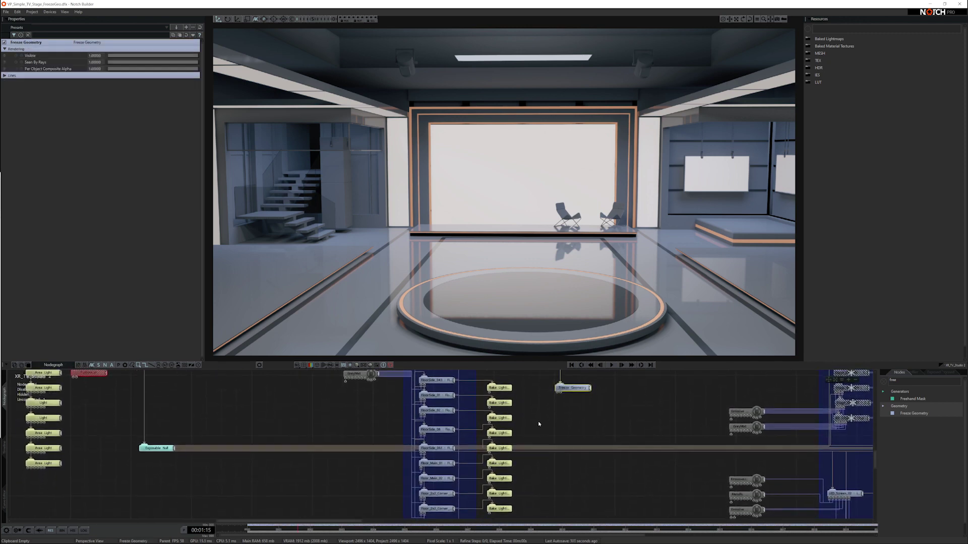
Select all the floor object nodes and link their outputs to the Freeze Geometry node's Geometry Sources input
{"action": "scroll", "coordinate": [537, 422], "scroll_direction": "down", "scroll_amount": 1}
{"action": "left_click_drag", "start_coordinate": [467, 516], "coordinate": [550, 396]}
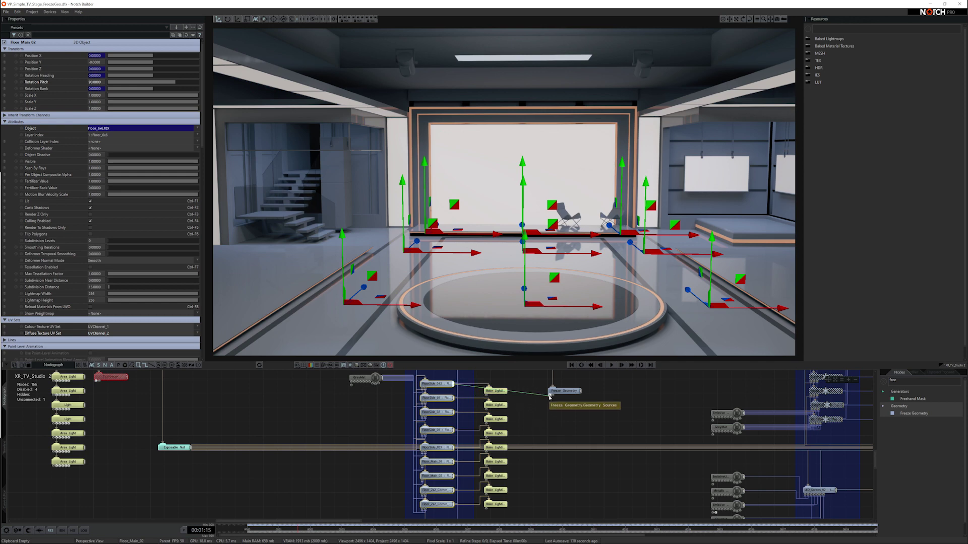
{"action": "left_click_drag", "start_coordinate": [549, 397], "coordinate": [550, 396]}
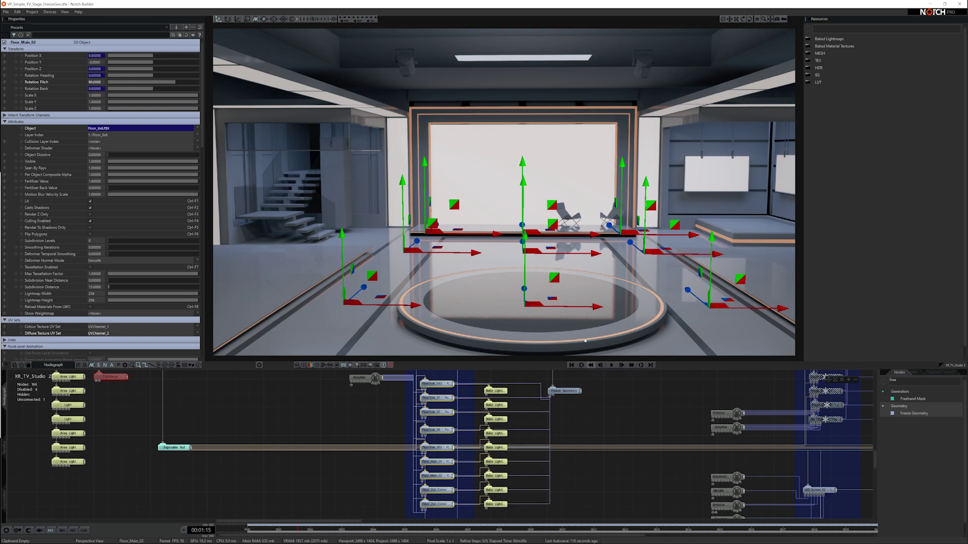
{"action": "scroll", "coordinate": [582, 341], "scroll_direction": "up", "scroll_amount": 1}
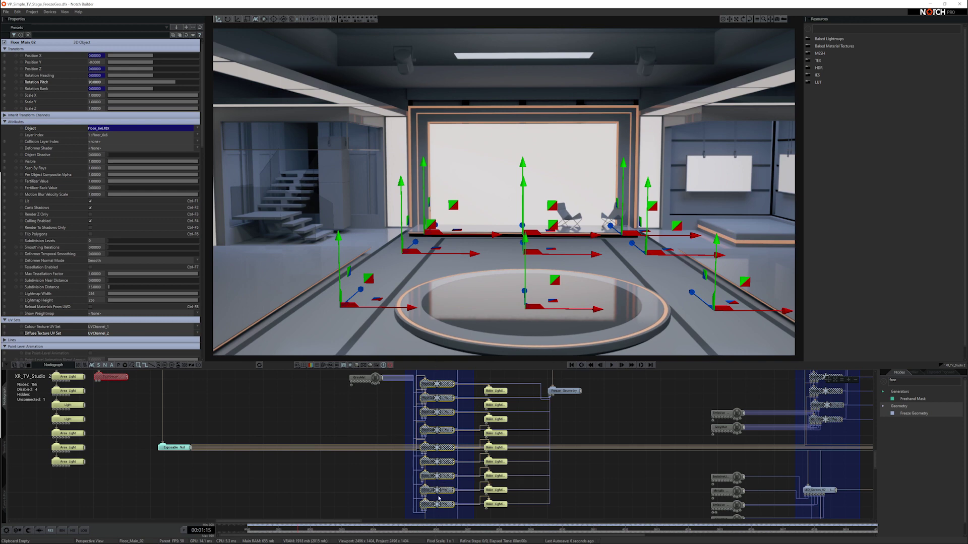
{"action": "left_click", "coordinate": [575, 472]}
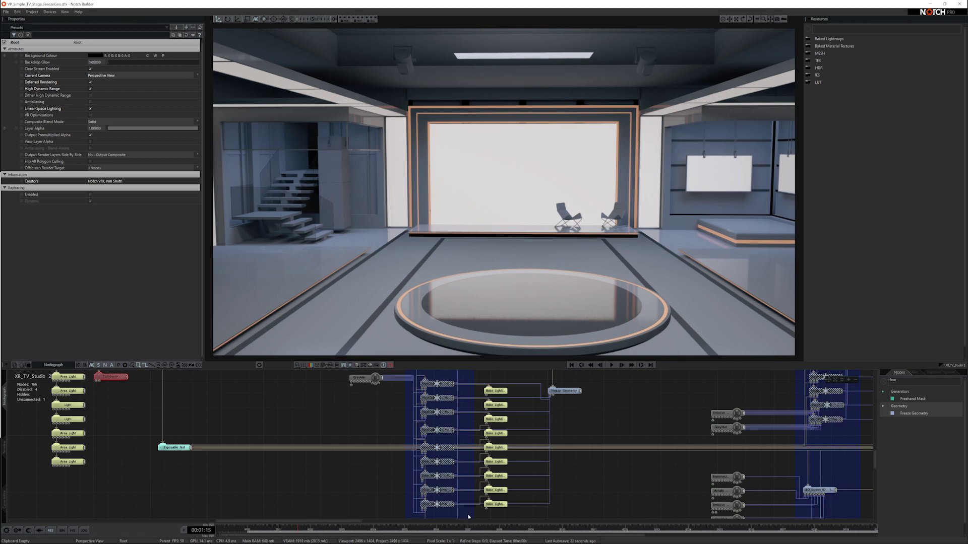
{"action": "left_click_drag", "start_coordinate": [470, 516], "coordinate": [443, 385]}
{"action": "left_click", "coordinate": [470, 395]}
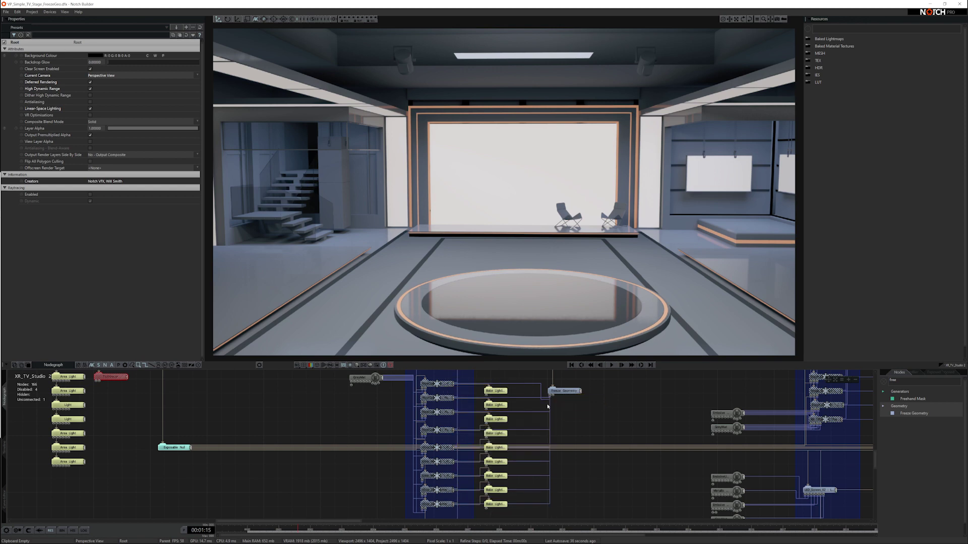
{"action": "left_click", "coordinate": [443, 383]}
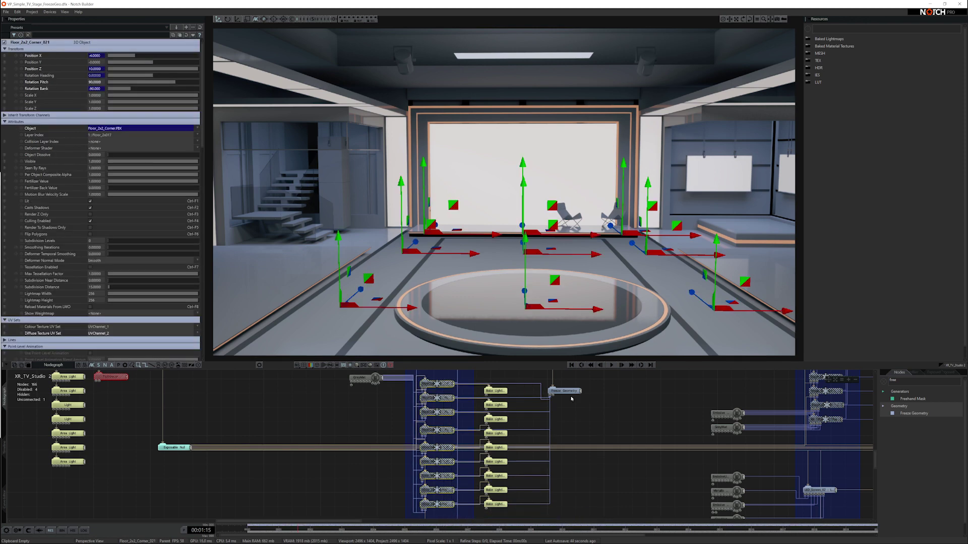
{"action": "left_click", "coordinate": [533, 462]}
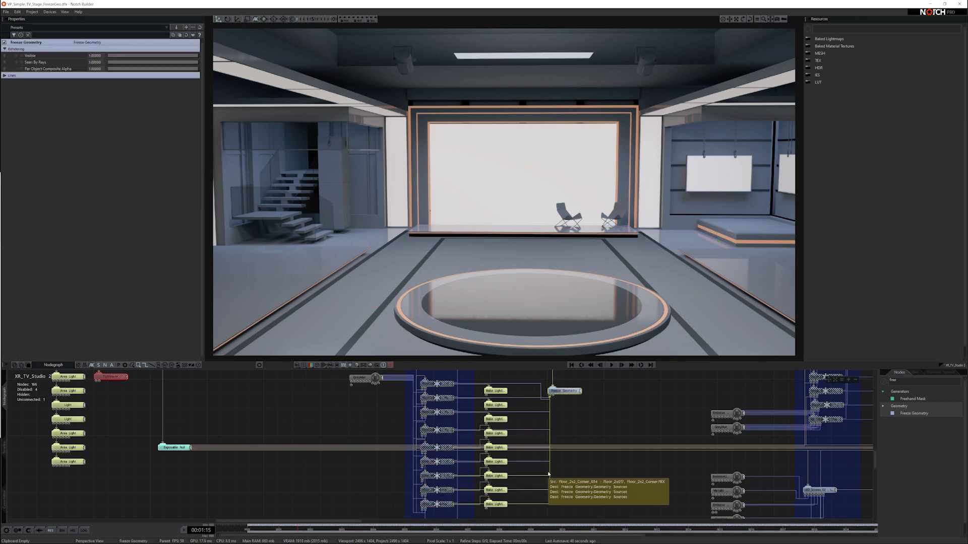
Delete the column of Bake Lighting To Object nodes attached to the floor objects
{"action": "middle_click_drag", "start_coordinate": [567, 480], "coordinate": [574, 471]}
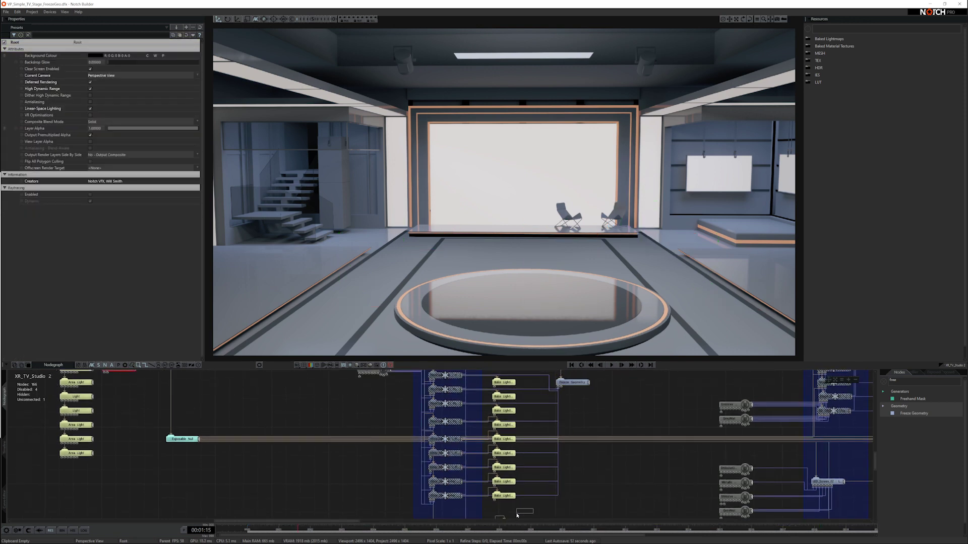
{"action": "left_click_drag", "start_coordinate": [533, 511], "coordinate": [486, 383]}
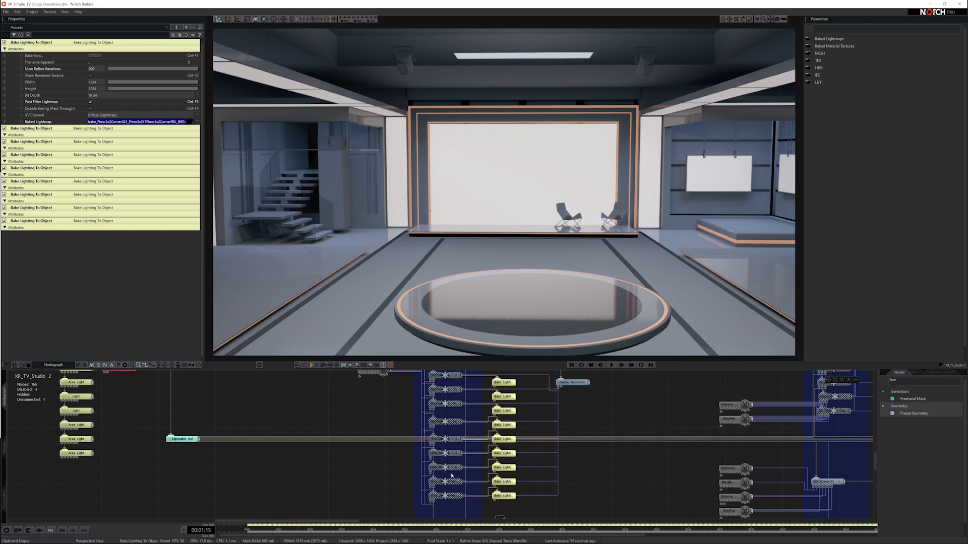
{"action": "key", "text": "Delete"}
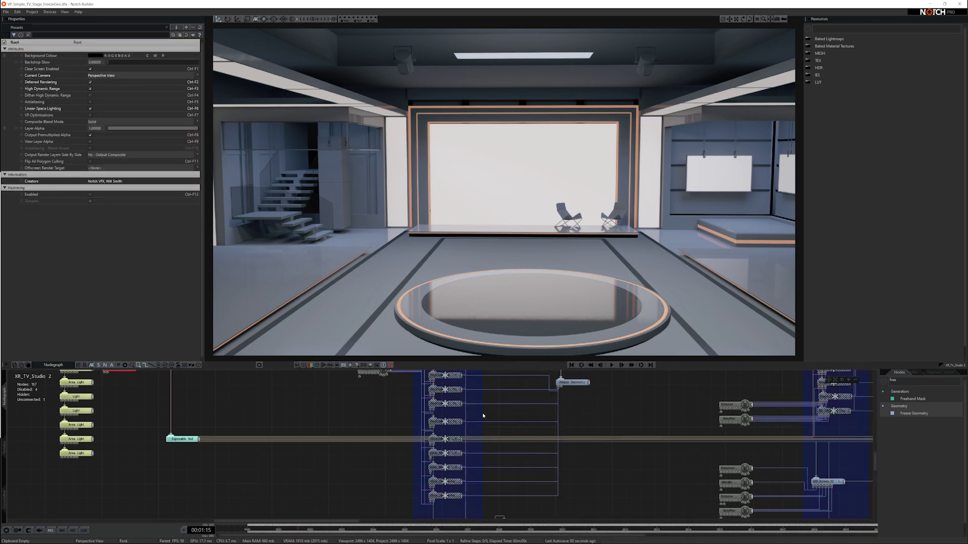
Move the Freeze Geometry node closer to the Floors group
{"action": "middle_click_drag", "start_coordinate": [514, 460], "coordinate": [514, 466]}
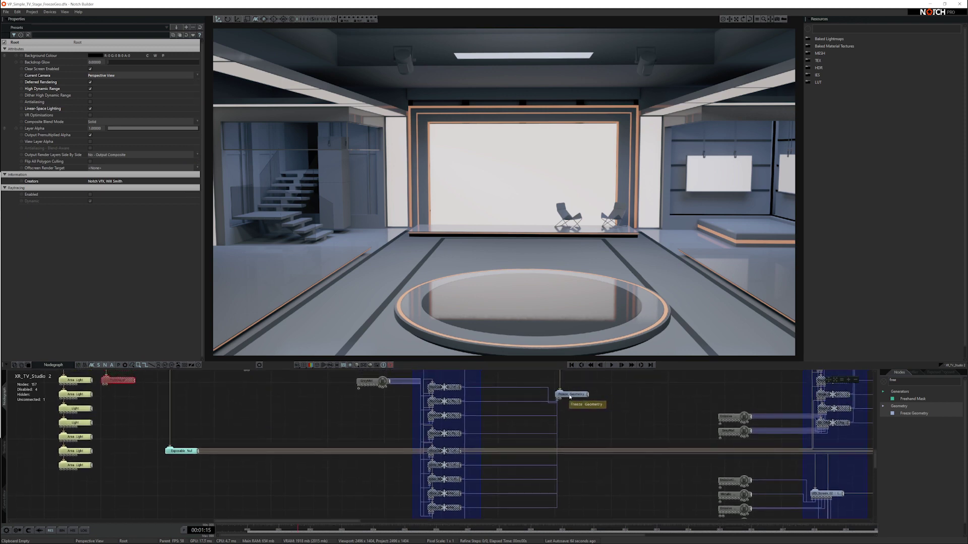
{"action": "left_click_drag", "start_coordinate": [574, 394], "coordinate": [532, 387]}
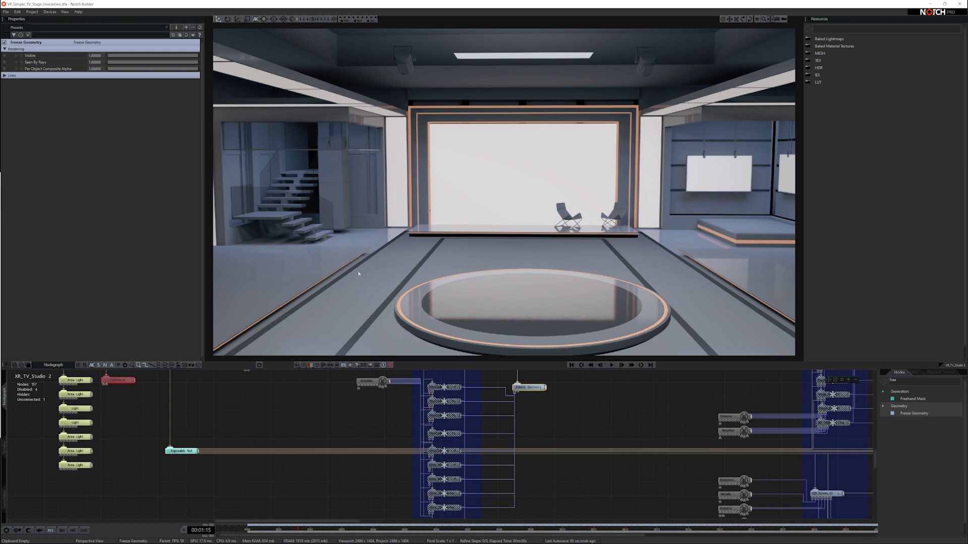
{"action": "middle_click_drag", "start_coordinate": [546, 410], "coordinate": [568, 427]}
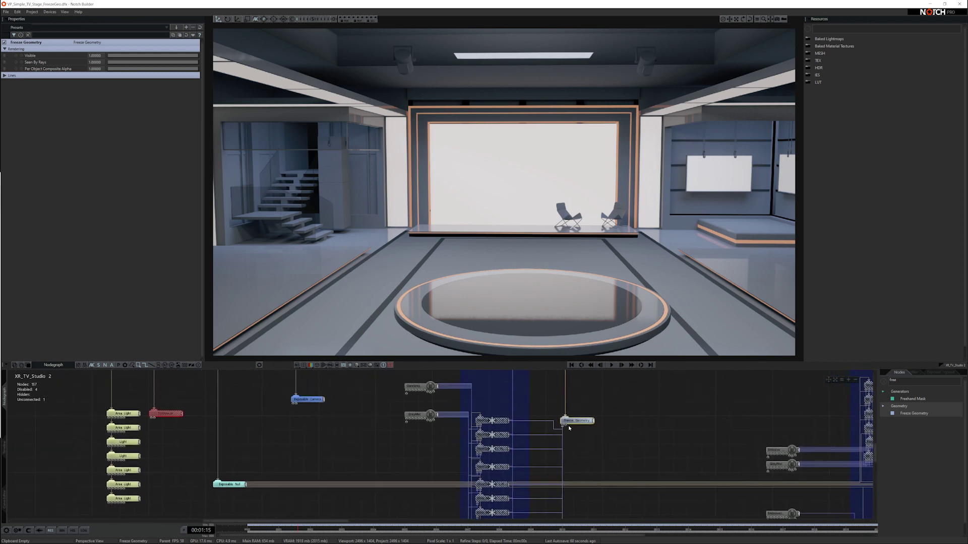
{"action": "scroll", "coordinate": [536, 298], "scroll_direction": "down", "scroll_amount": 2}
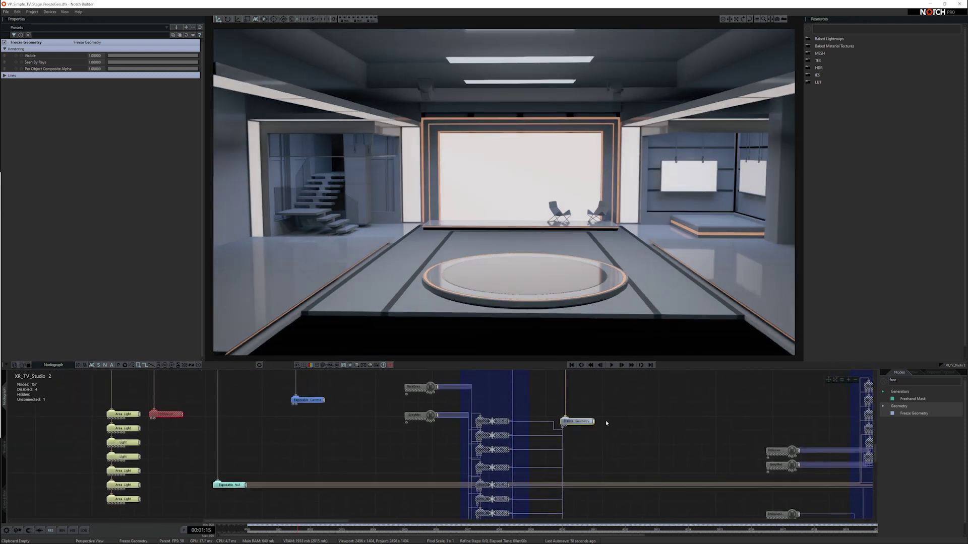
Connect the Freeze Geometry node's output to the screen space reflection node so the frozen floor gets reflections
{"action": "mouse_move", "coordinate": [595, 426]}
{"action": "left_mouse_down"}
{"action": "mouse_move", "coordinate": [597, 415]}
{"action": "mouse_move", "coordinate": [353, 403]}
{"action": "mouse_move", "coordinate": [585, 407]}
{"action": "mouse_move", "coordinate": [587, 431]}
{"action": "left_mouse_up"}
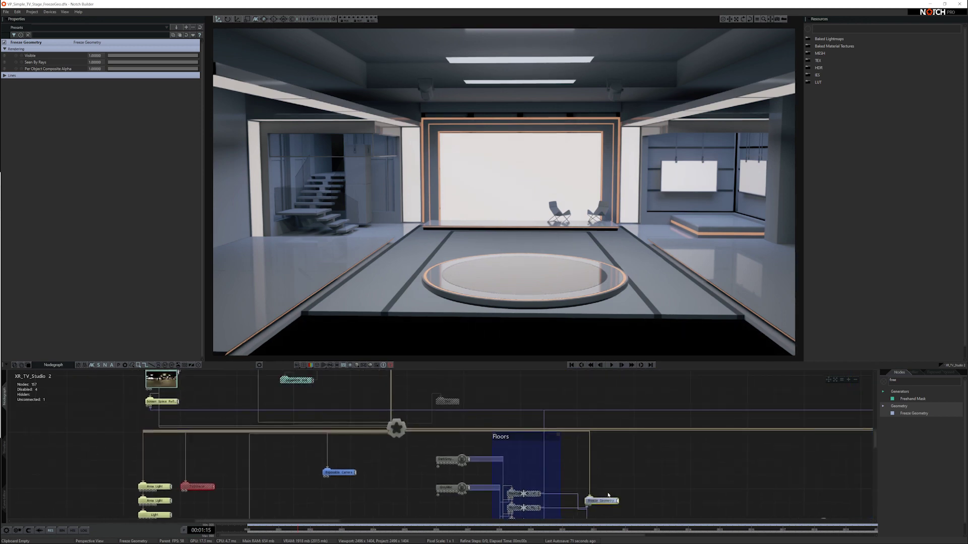
{"action": "left_click_drag", "start_coordinate": [603, 500], "coordinate": [223, 418]}
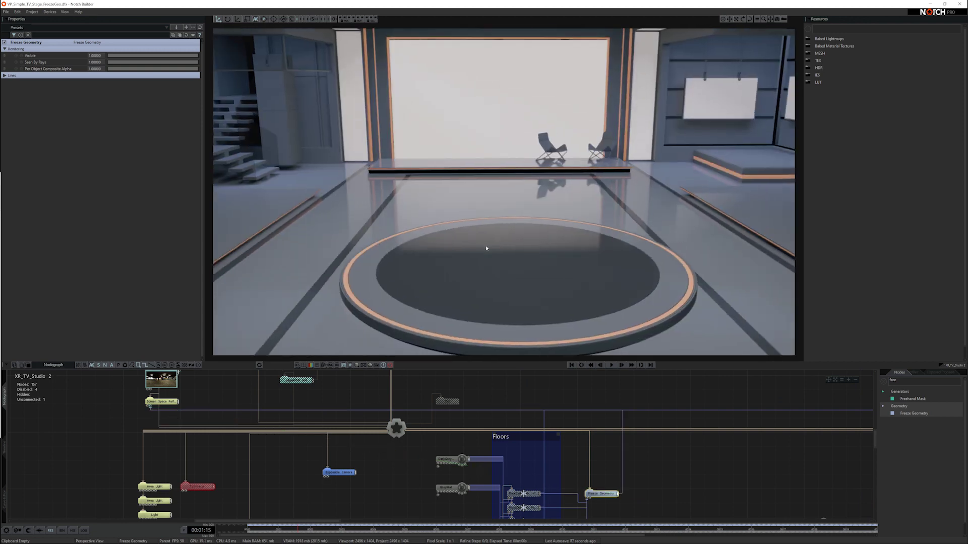
{"action": "left_click_drag", "start_coordinate": [486, 247], "coordinate": [497, 273], "text": "alt"}
{"action": "middle_click_drag", "start_coordinate": [645, 465], "coordinate": [606, 379]}
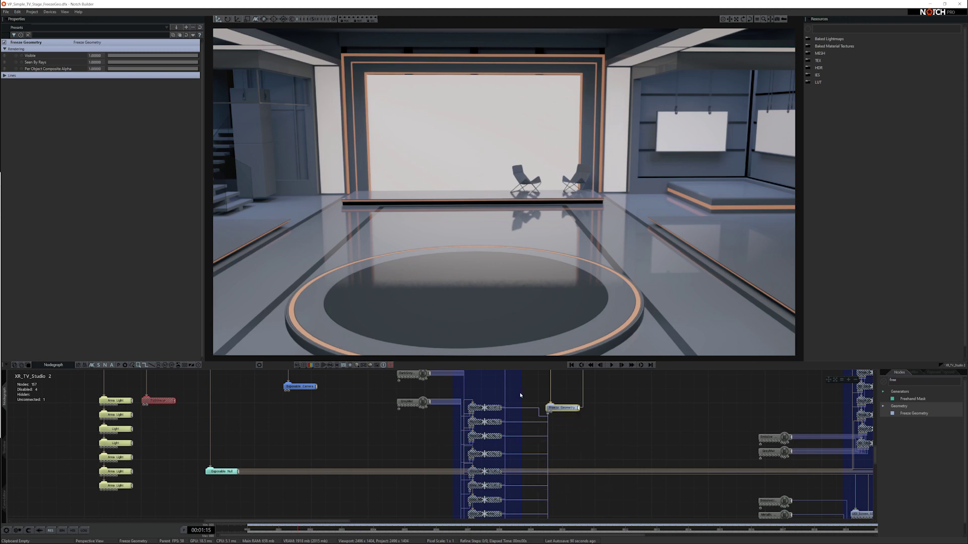
Disable the Freeze Geometry node so the floor objects can be edited again
{"action": "left_click", "coordinate": [596, 433]}
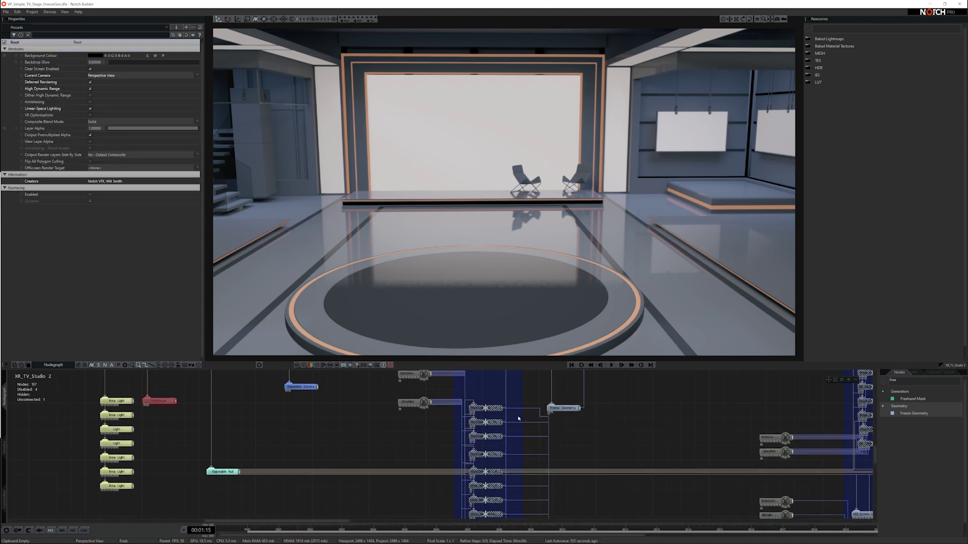
{"action": "left_click", "coordinate": [485, 408]}
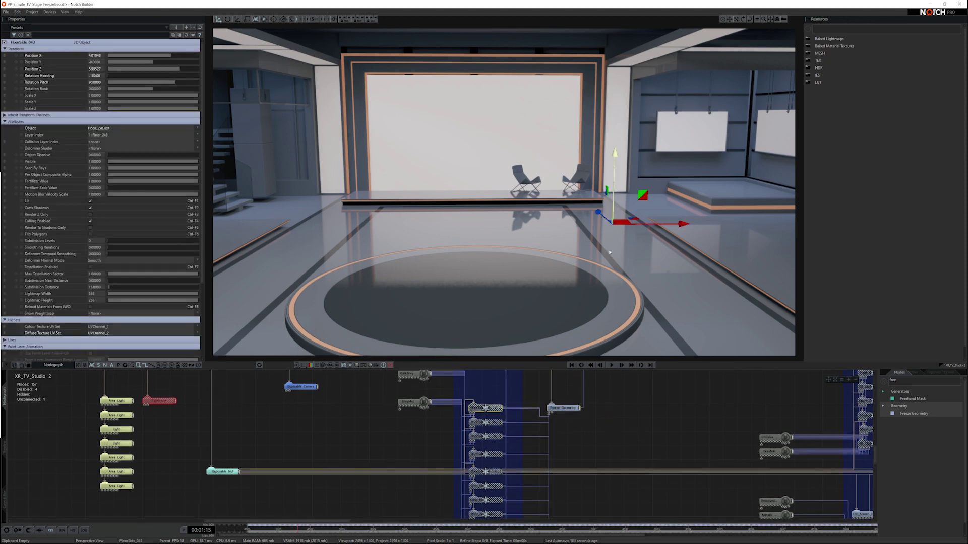
{"action": "left_click", "coordinate": [564, 408]}
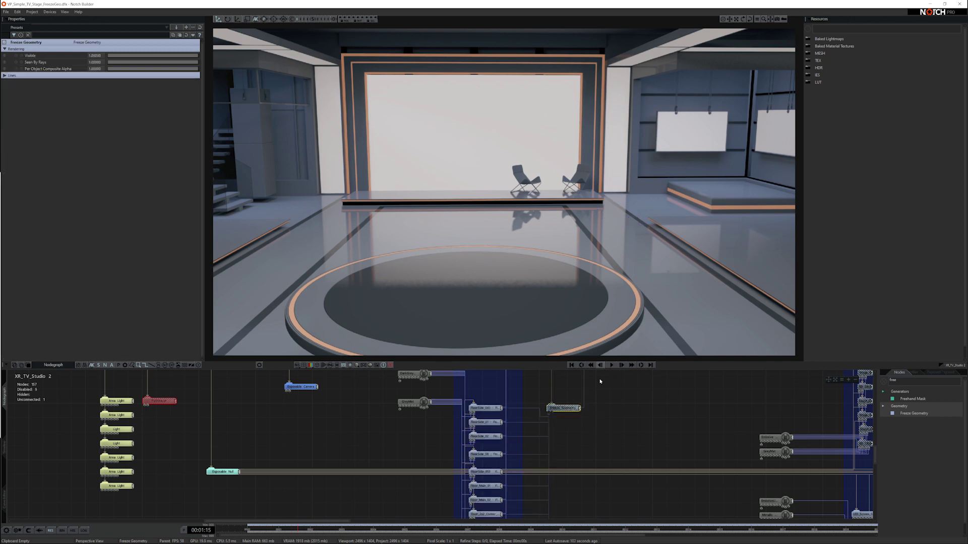
Raise the FloorSide_043 floor panel above the studio floor to a Y position of about 1.59
{"action": "left_click", "coordinate": [485, 408]}
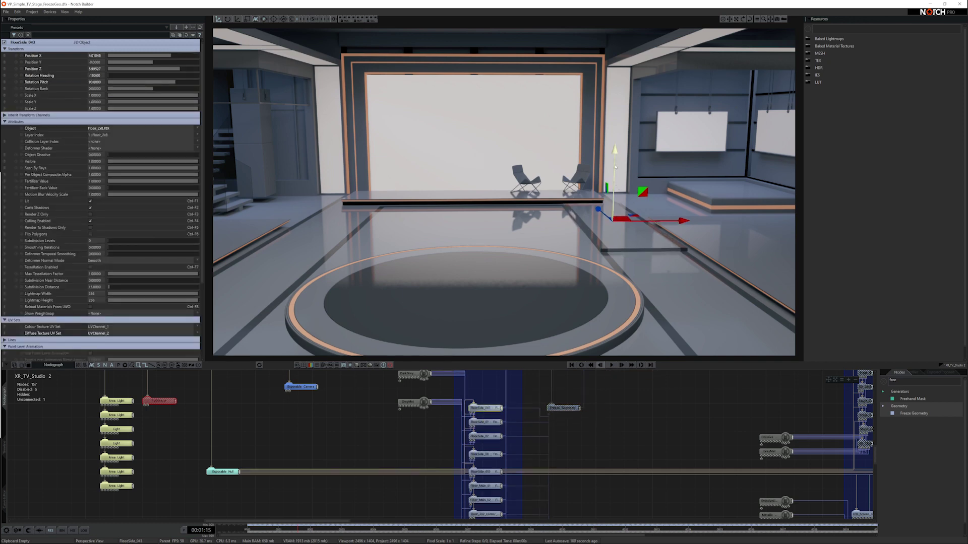
{"action": "left_click_drag", "start_coordinate": [615, 167], "coordinate": [615, 114]}
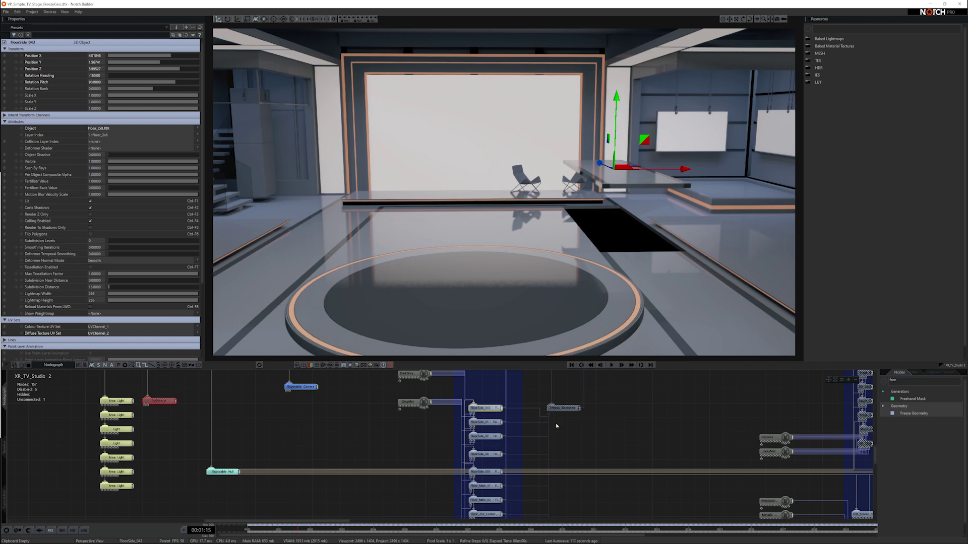
{"action": "middle_click_drag", "start_coordinate": [583, 235], "coordinate": [604, 238]}
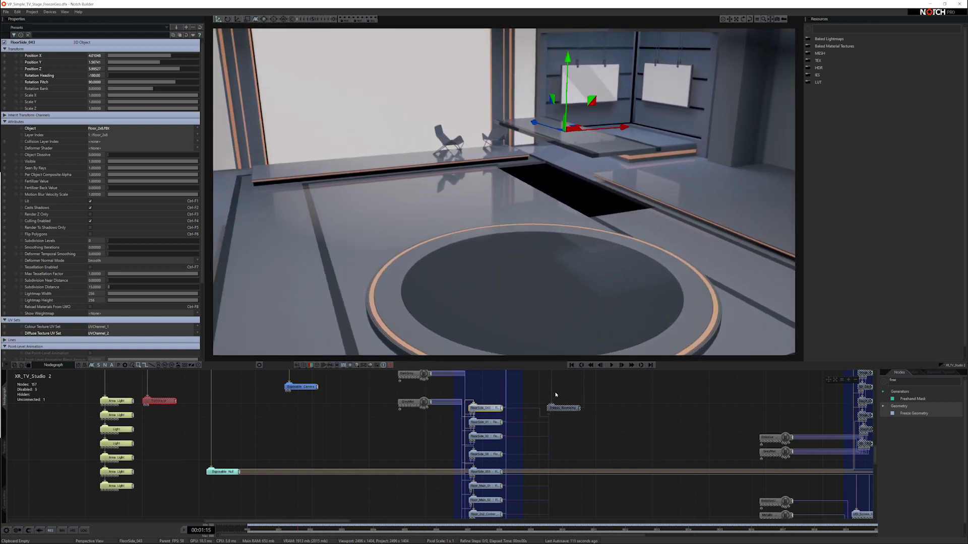
Duplicate the FloorSide_043 node and place the copy above the original in the Floors group
{"action": "left_click", "coordinate": [492, 416]}
{"action": "left_click", "coordinate": [487, 409]}
{"action": "key", "text": "ctrl+c"}
{"action": "key", "text": "ctrl+v"}
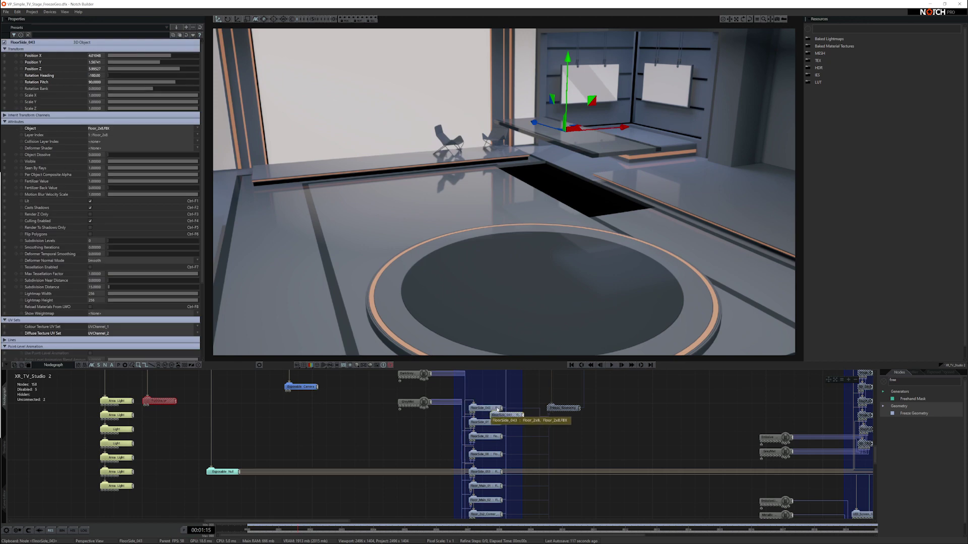
{"action": "left_click_drag", "start_coordinate": [506, 415], "coordinate": [488, 396]}
{"action": "left_click", "coordinate": [489, 396]}
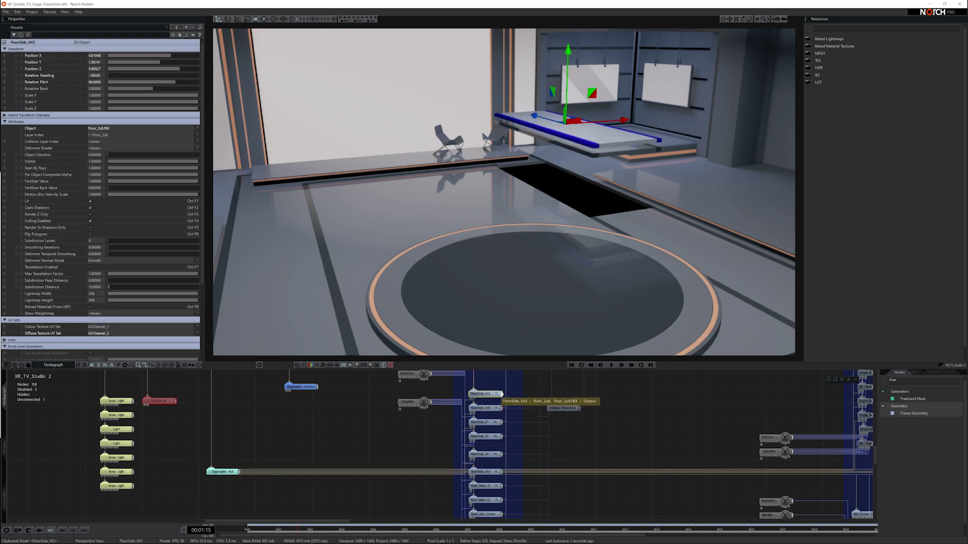
Link the copied floor panel to the Freeze Geometry node's Geometry Sources and lower it to a Y position of about 0.6
{"action": "left_click_drag", "start_coordinate": [501, 394], "coordinate": [548, 413]}
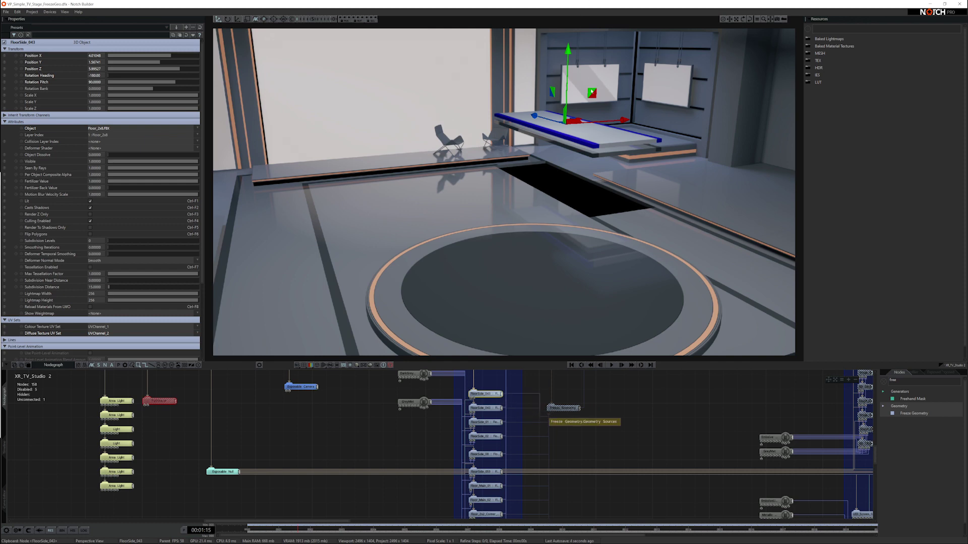
{"action": "left_click_drag", "start_coordinate": [592, 92], "coordinate": [627, 254]}
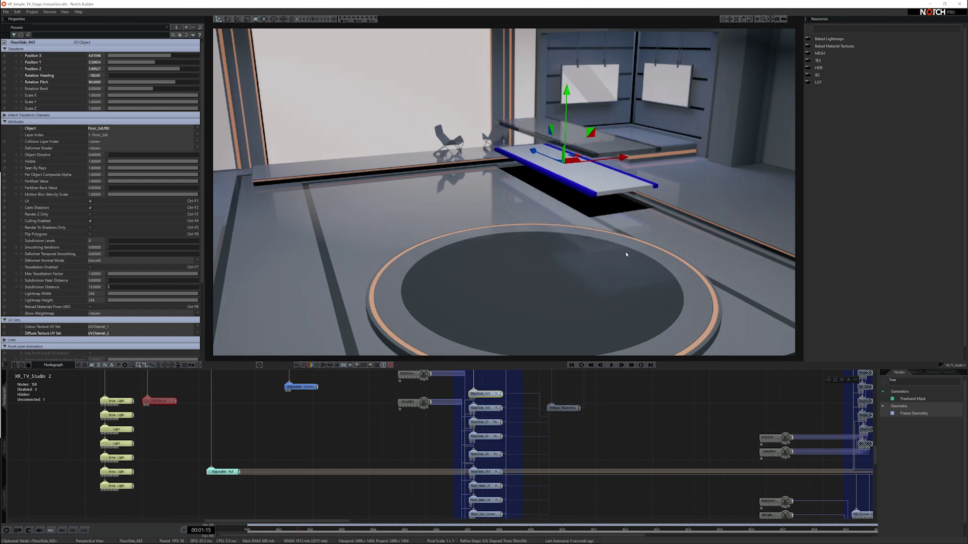
Connect the floor material node beside the Floors group to the copied floor panel
{"action": "middle_click_drag", "start_coordinate": [459, 418], "coordinate": [429, 450]}
{"action": "left_click_drag", "start_coordinate": [401, 407], "coordinate": [444, 431]}
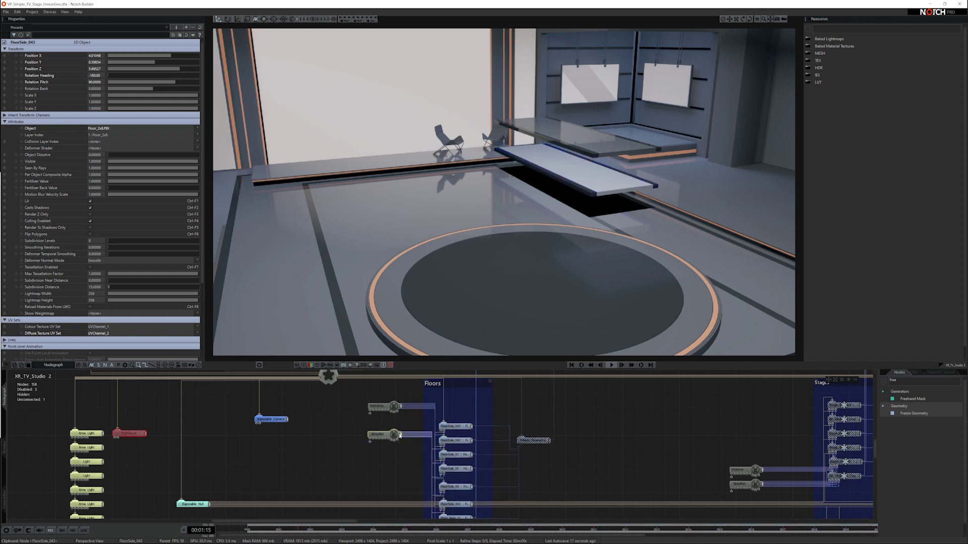
{"action": "left_click", "coordinate": [560, 439]}
{"action": "mouse_move", "coordinate": [560, 268]}
{"action": "left_mouse_down"}
{"action": "mouse_move", "coordinate": [593, 267]}
{"action": "mouse_move", "coordinate": [554, 270]}
{"action": "left_mouse_up"}
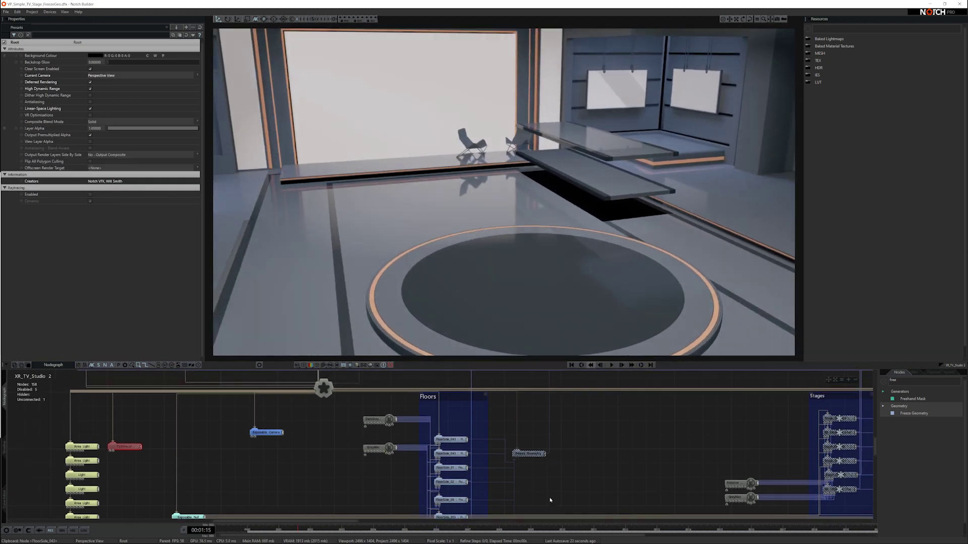
Re-enable the Freeze Geometry node beside the Floors group and check the raised floor panels in the scene
{"action": "left_click", "coordinate": [529, 453]}
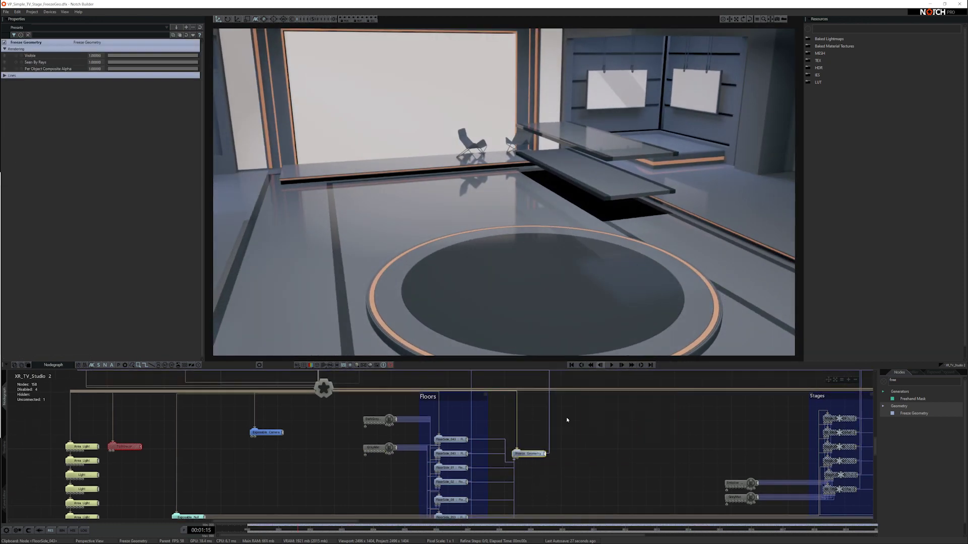
{"action": "left_click_drag", "start_coordinate": [583, 294], "coordinate": [637, 195]}
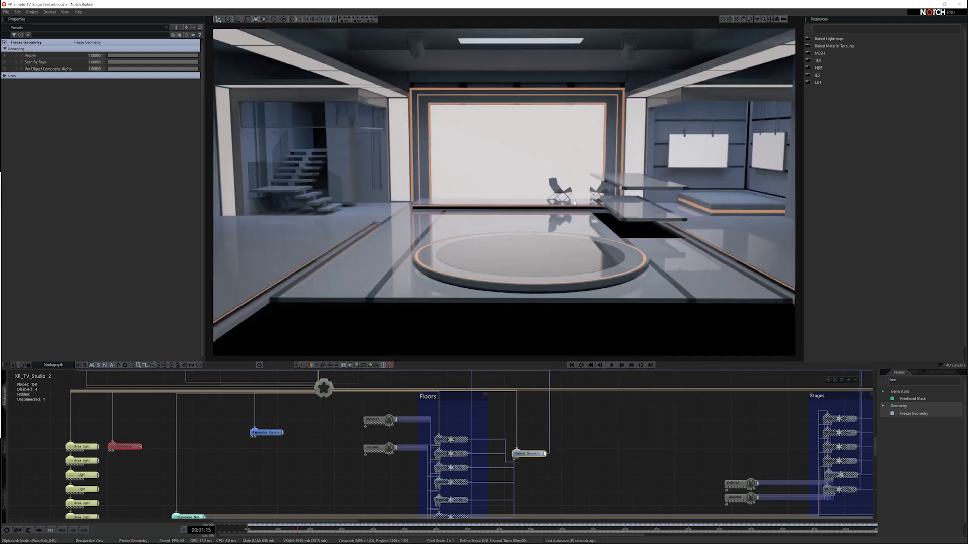
{"action": "mouse_move", "coordinate": [611, 273]}
{"action": "left_mouse_down"}
{"action": "mouse_move", "coordinate": [611, 301]}
{"action": "mouse_move", "coordinate": [625, 277]}
{"action": "left_mouse_up"}
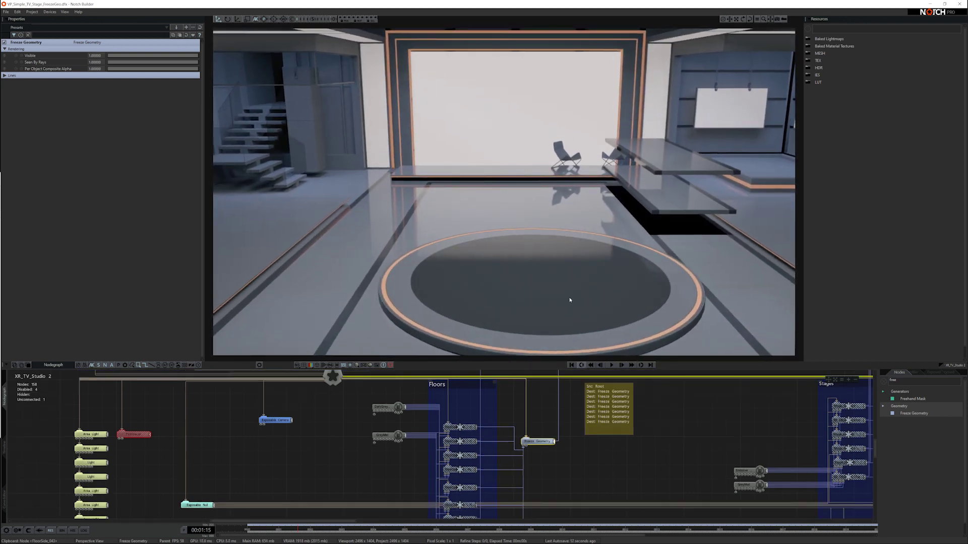
{"action": "mouse_move", "coordinate": [570, 300]}
{"action": "left_mouse_down"}
{"action": "mouse_move", "coordinate": [529, 289]}
{"action": "mouse_move", "coordinate": [627, 289]}
{"action": "mouse_move", "coordinate": [566, 293]}
{"action": "left_mouse_up"}
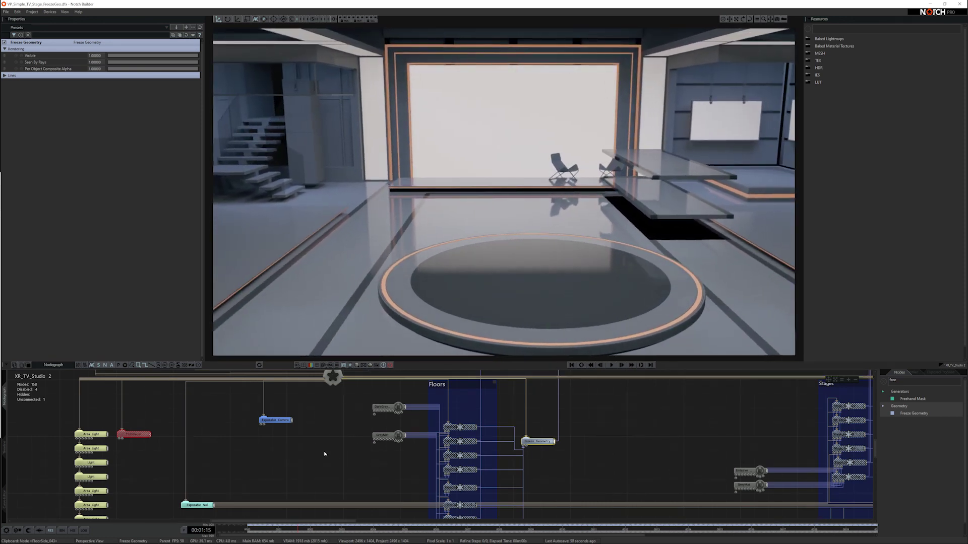
Add a Bake Lighting To Object node beside the Floors group's Freeze Geometry node and connect it to that node's output
{"action": "middle_click_drag", "start_coordinate": [316, 442], "coordinate": [353, 422]}
{"action": "middle_click_drag", "start_coordinate": [204, 433], "coordinate": [148, 450]}
{"action": "type", "text": "bake"}
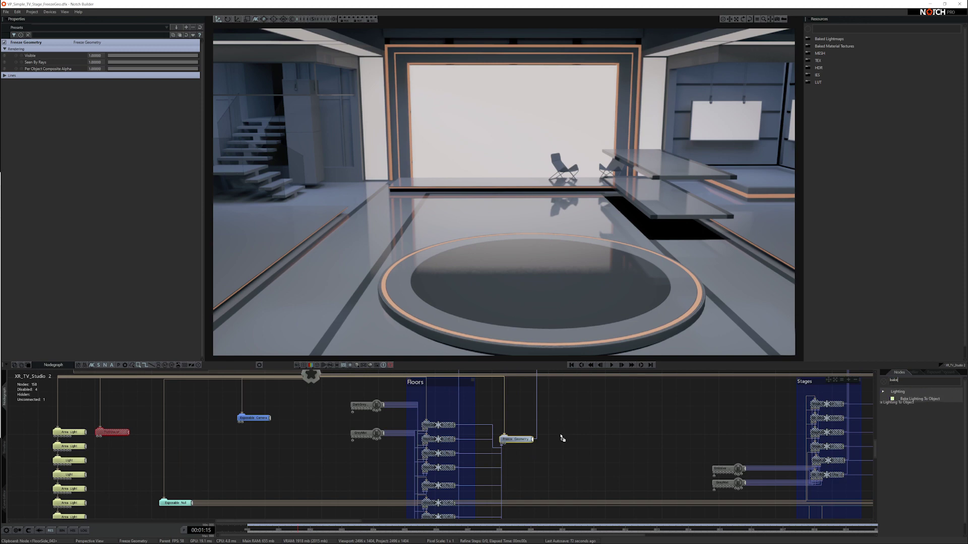
{"action": "left_click_drag", "start_coordinate": [562, 439], "coordinate": [567, 439]}
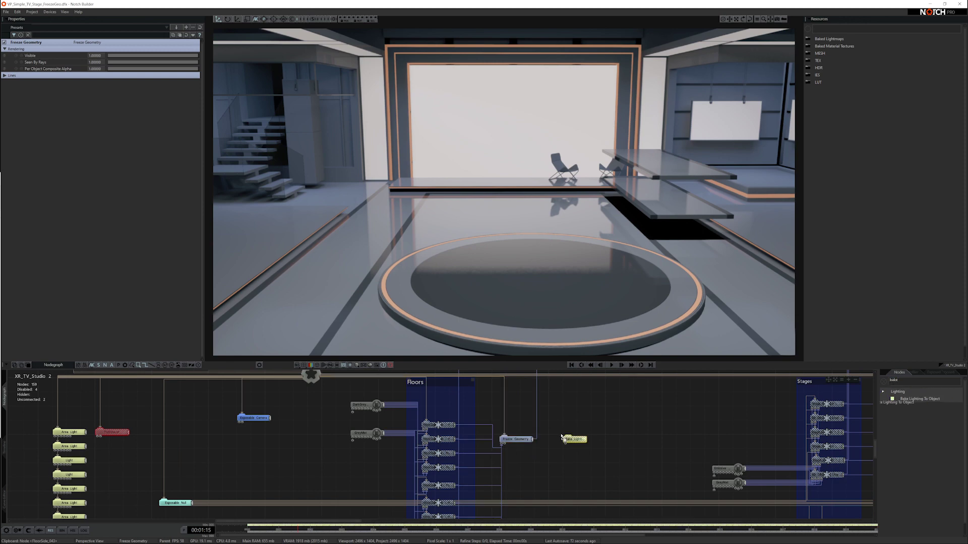
{"action": "left_click", "coordinate": [556, 441]}
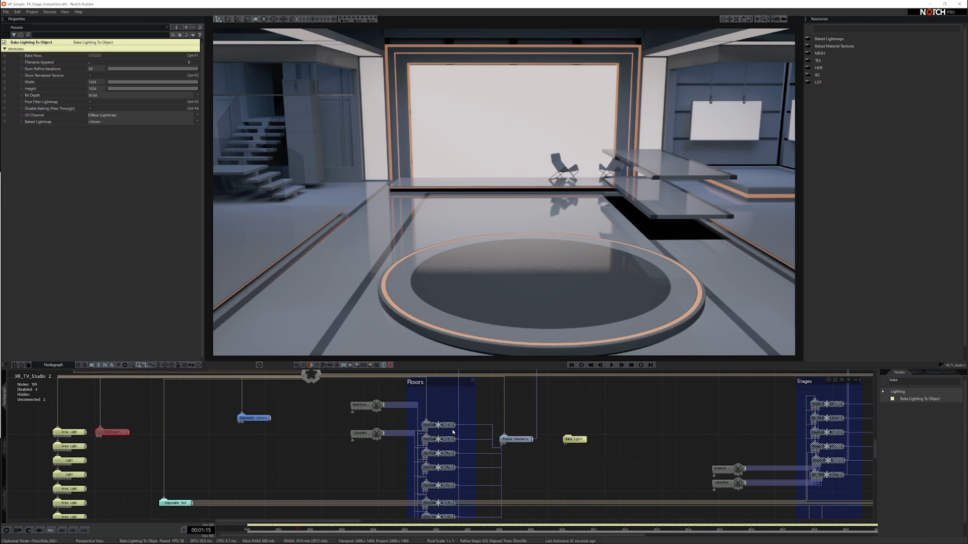
{"action": "left_click", "coordinate": [516, 439]}
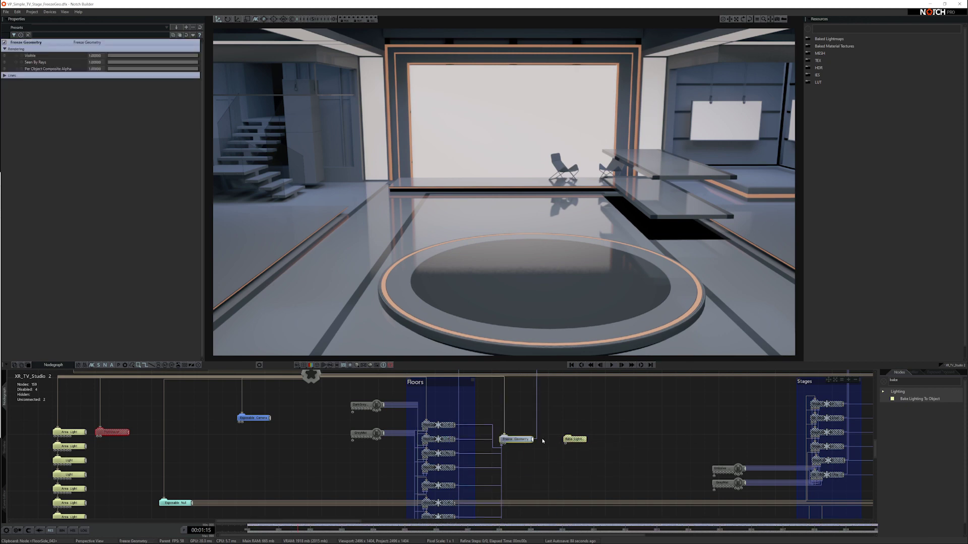
{"action": "left_click_drag", "start_coordinate": [533, 439], "coordinate": [566, 439]}
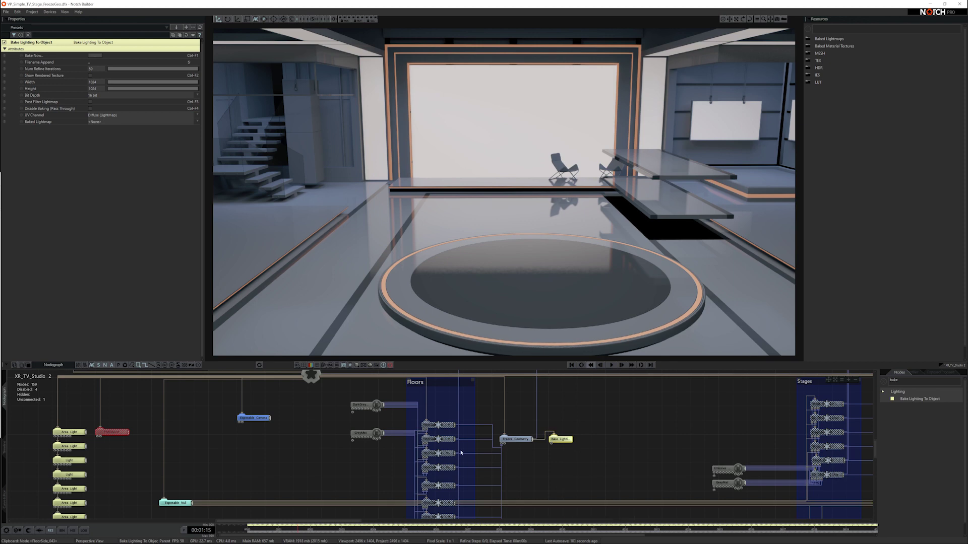
Bake the frozen floor's lighting from the Bake Lighting To Object node with the default bake settings
{"action": "middle_click_drag", "start_coordinate": [386, 437], "coordinate": [380, 449]}
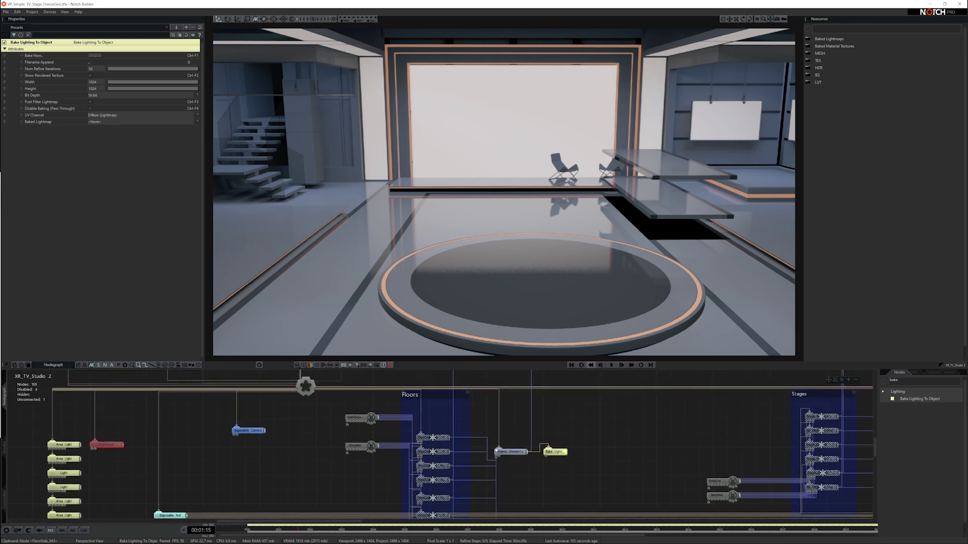
{"action": "middle_click_drag", "start_coordinate": [496, 451], "coordinate": [485, 472]}
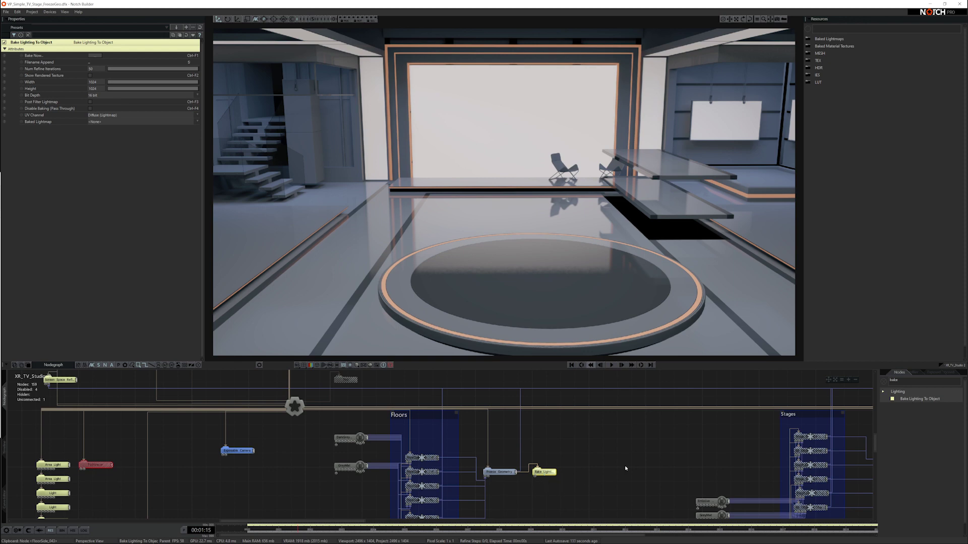
{"action": "left_click", "coordinate": [292, 430]}
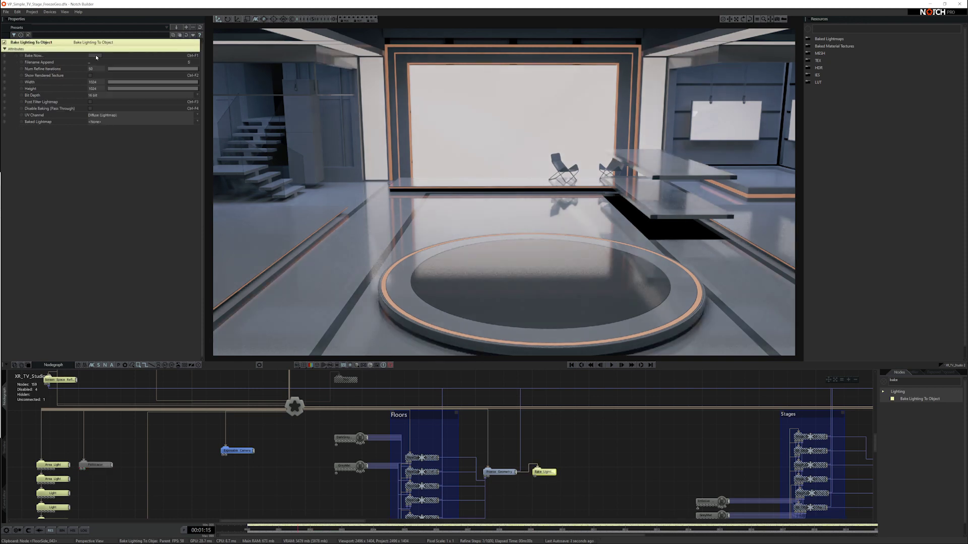
{"action": "left_click", "coordinate": [94, 55]}
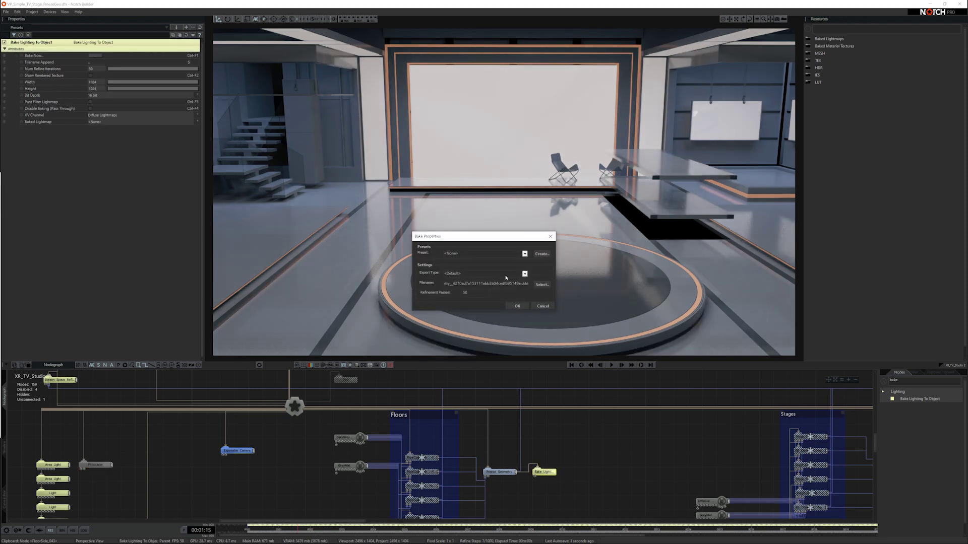
{"action": "left_click", "coordinate": [517, 306]}
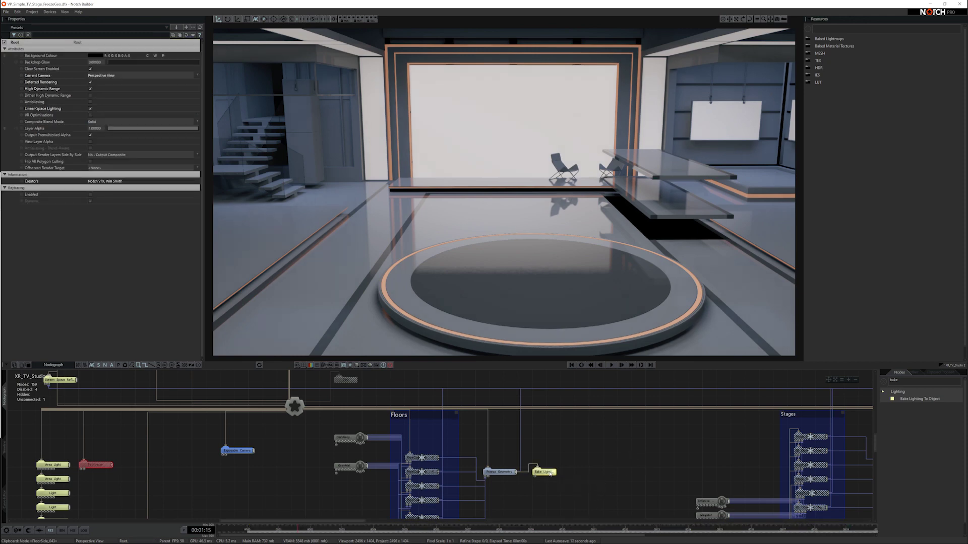
Show the bake node's rendered texture to examine how the floor pieces are laid out in one lightmap, and return to the scene view
{"action": "left_click", "coordinate": [90, 76]}
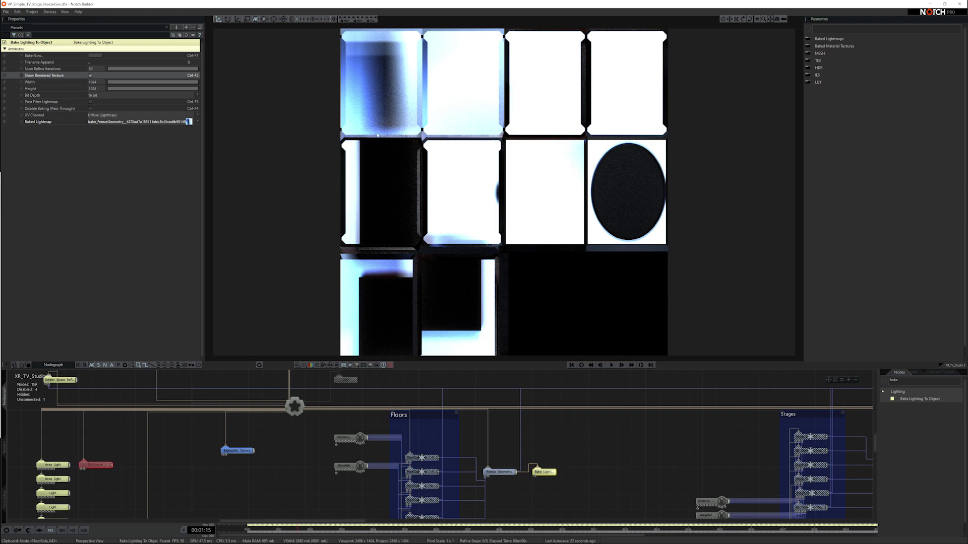
{"action": "middle_click_drag", "start_coordinate": [476, 499], "coordinate": [493, 452]}
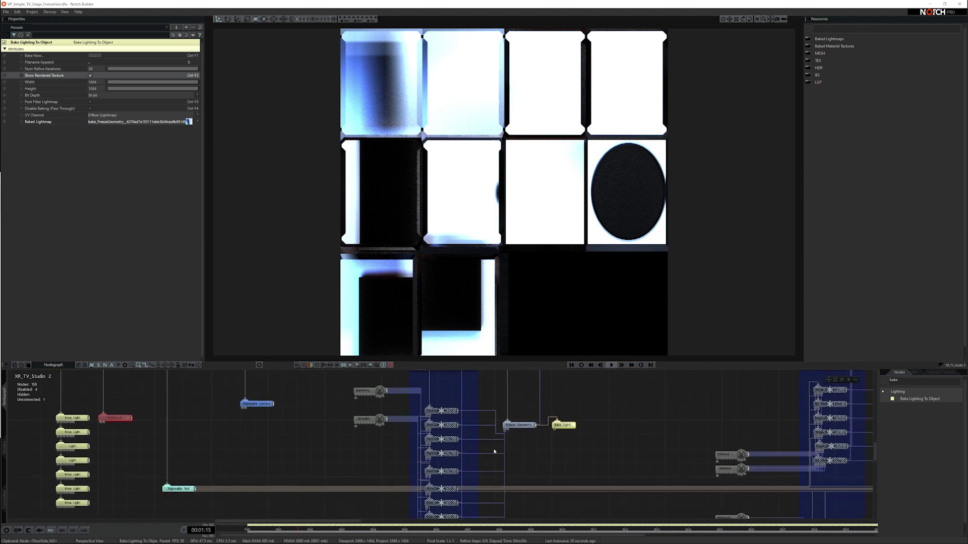
{"action": "scroll", "coordinate": [494, 452], "scroll_direction": "down", "scroll_amount": 1}
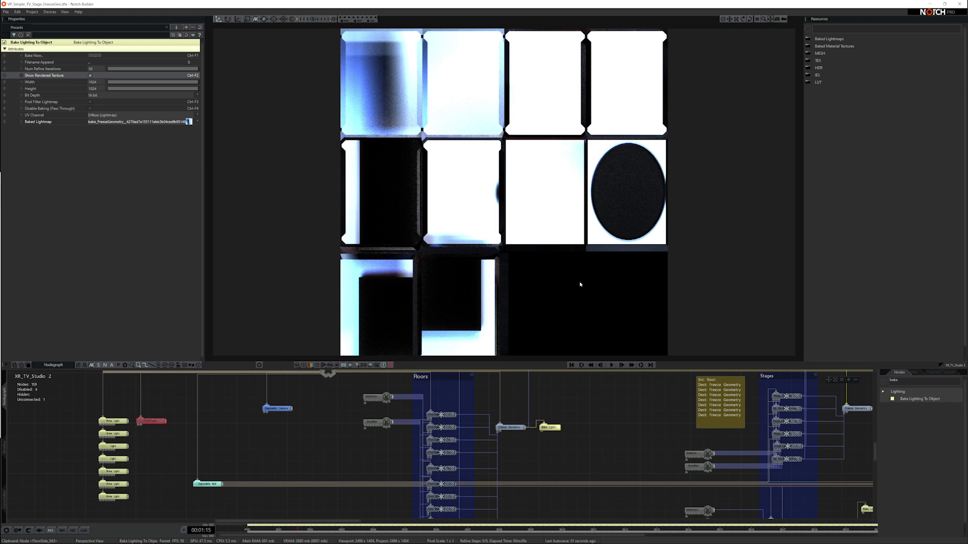
{"action": "left_click", "coordinate": [100, 83]}
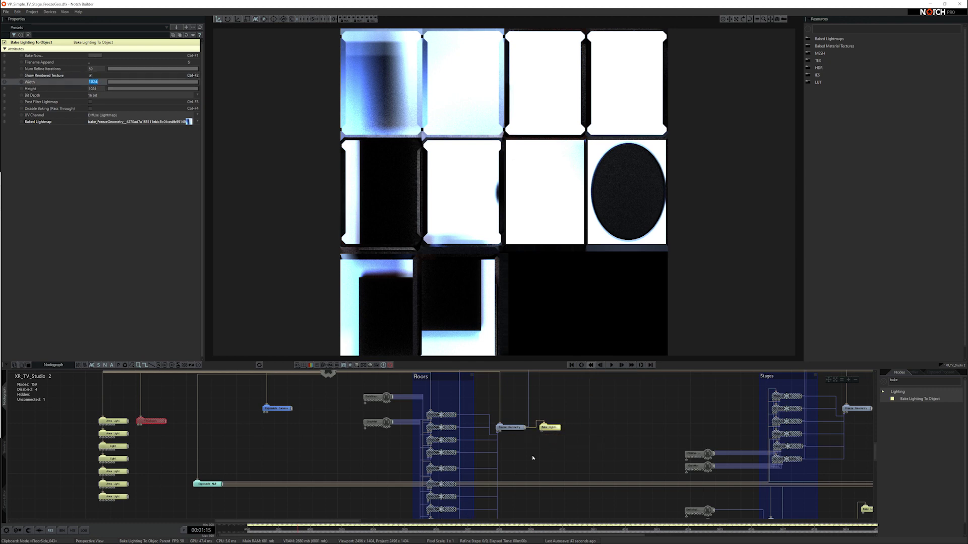
{"action": "left_click", "coordinate": [547, 439]}
{"action": "left_click", "coordinate": [545, 428]}
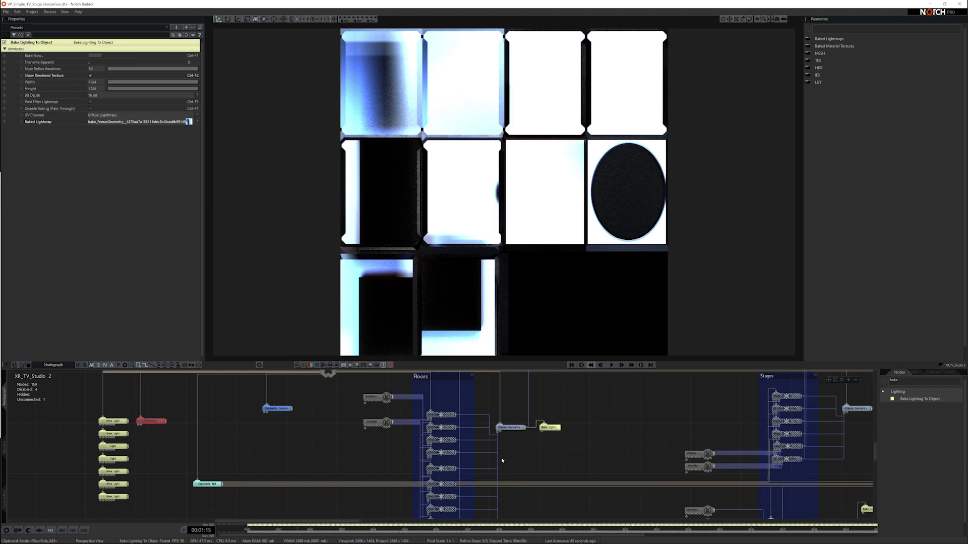
{"action": "middle_click_drag", "start_coordinate": [511, 454], "coordinate": [521, 443]}
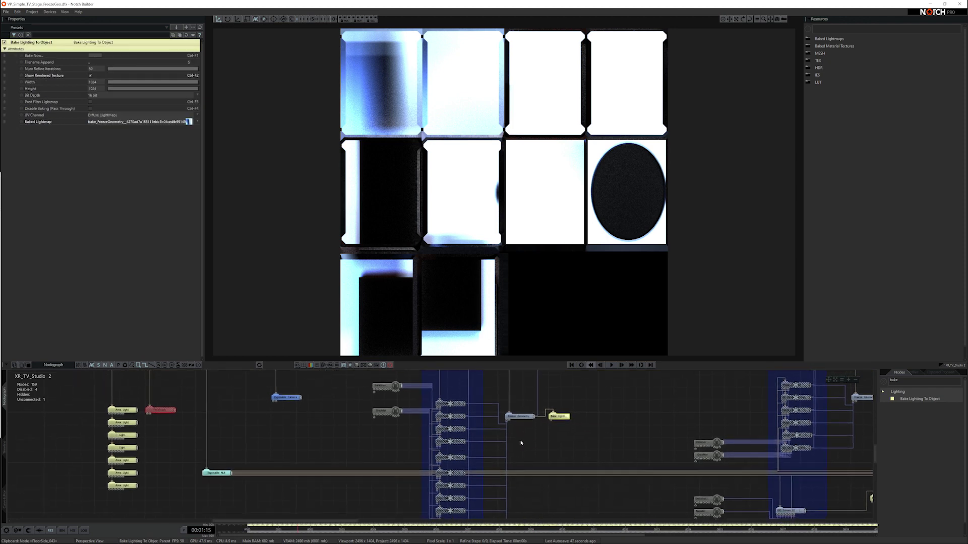
{"action": "middle_click_drag", "start_coordinate": [482, 401], "coordinate": [492, 389]}
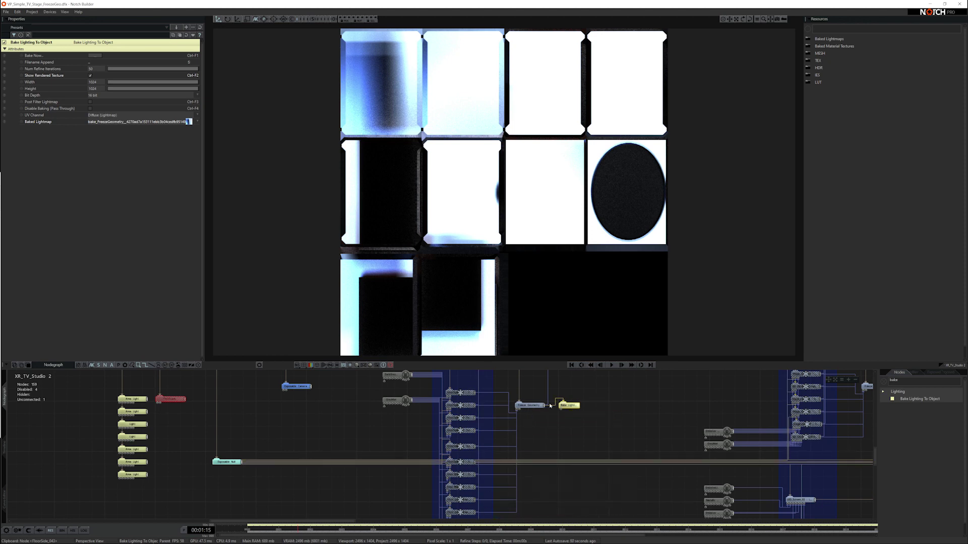
{"action": "middle_click_drag", "start_coordinate": [514, 444], "coordinate": [538, 443]}
{"action": "scroll", "coordinate": [505, 428], "scroll_direction": "down", "scroll_amount": 2}
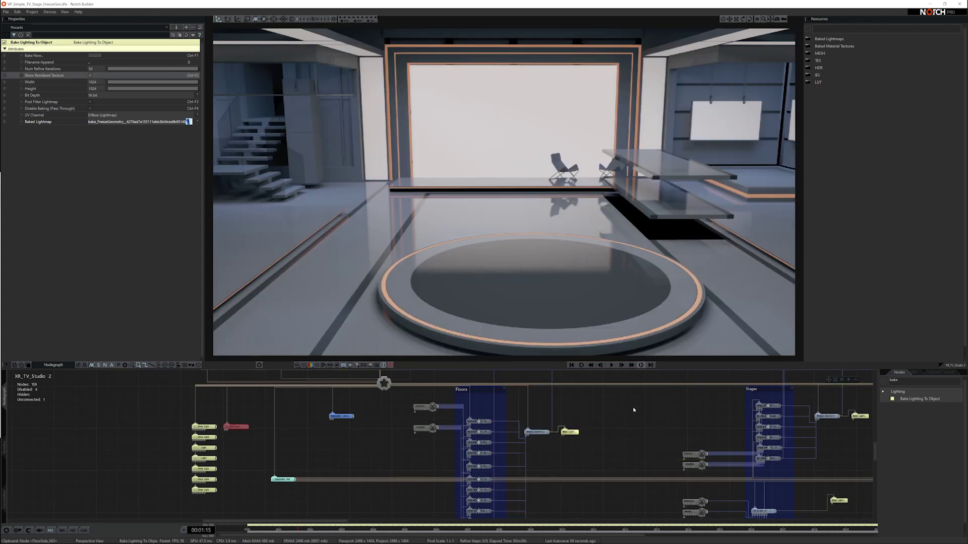
{"action": "left_click", "coordinate": [649, 401]}
Add a Freeze Geometry node beside the seven lower floor-side objects and delete their individual Bake Lighting nodes
{"action": "middle_click_drag", "start_coordinate": [647, 406], "coordinate": [665, 424]}
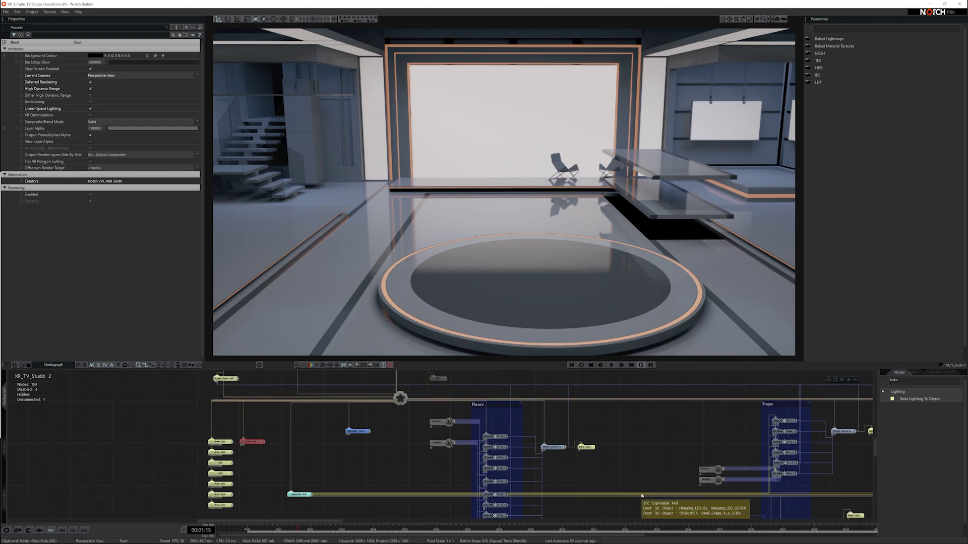
{"action": "middle_click_drag", "start_coordinate": [639, 491], "coordinate": [644, 355]}
{"action": "middle_click_drag", "start_coordinate": [619, 453], "coordinate": [596, 474]}
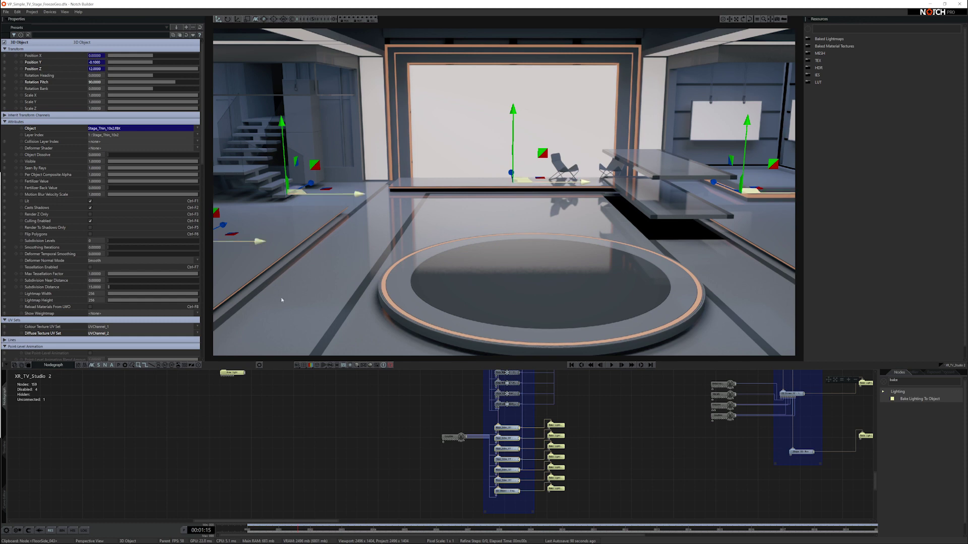
{"action": "left_click", "coordinate": [607, 489]}
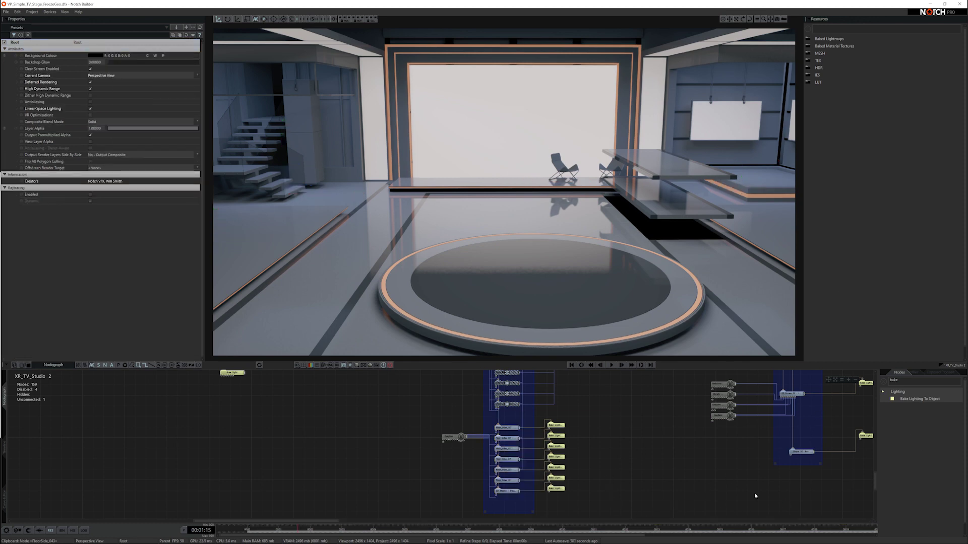
{"action": "left_click", "coordinate": [900, 380]}
{"action": "type", "text": "free"}
{"action": "left_click_drag", "start_coordinate": [913, 413], "coordinate": [596, 437]}
{"action": "left_click_drag", "start_coordinate": [573, 504], "coordinate": [547, 419]}
{"action": "key", "text": "Delete"}
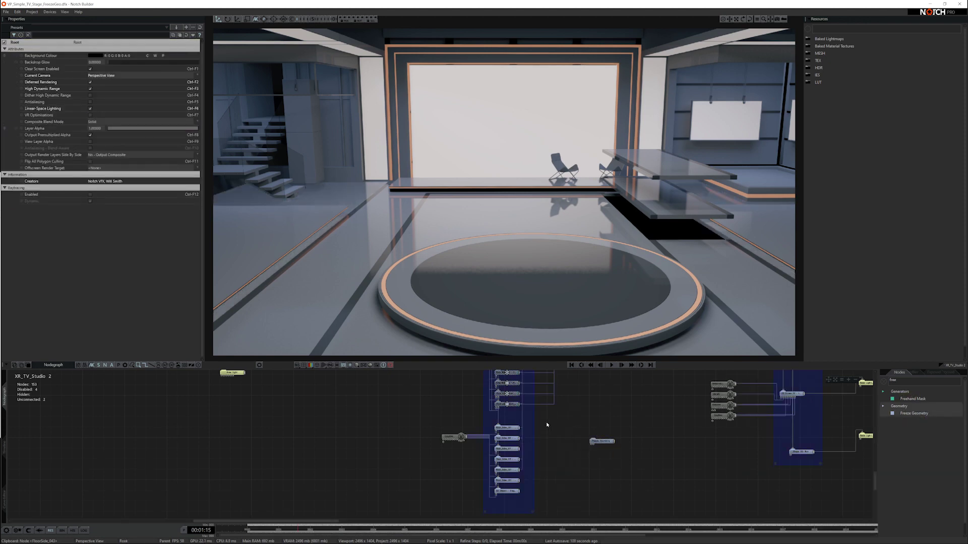
Link all seven lower floor-side objects to the new Freeze Geometry node's Geometry Sources and connect that node to the root
{"action": "left_click", "coordinate": [508, 428]}
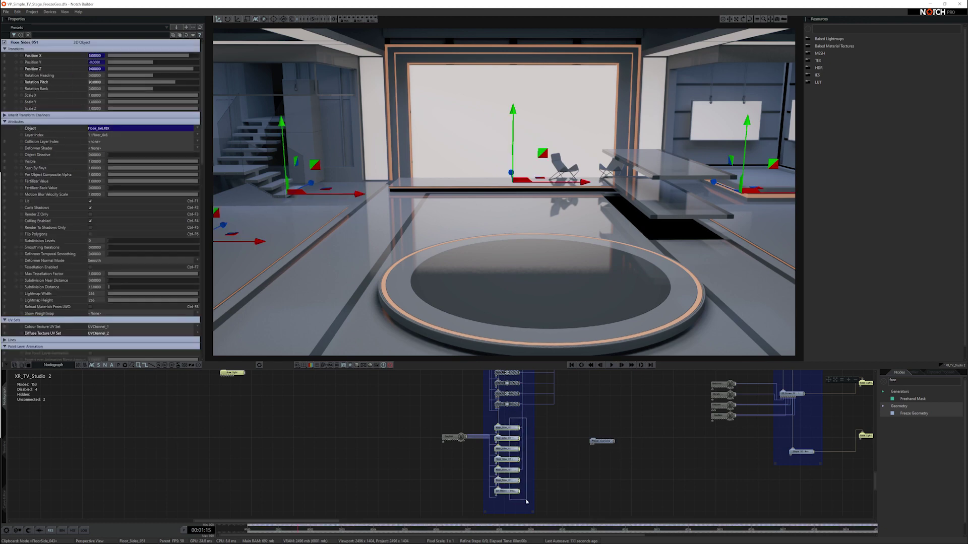
{"action": "left_click_drag", "start_coordinate": [519, 430], "coordinate": [592, 445]}
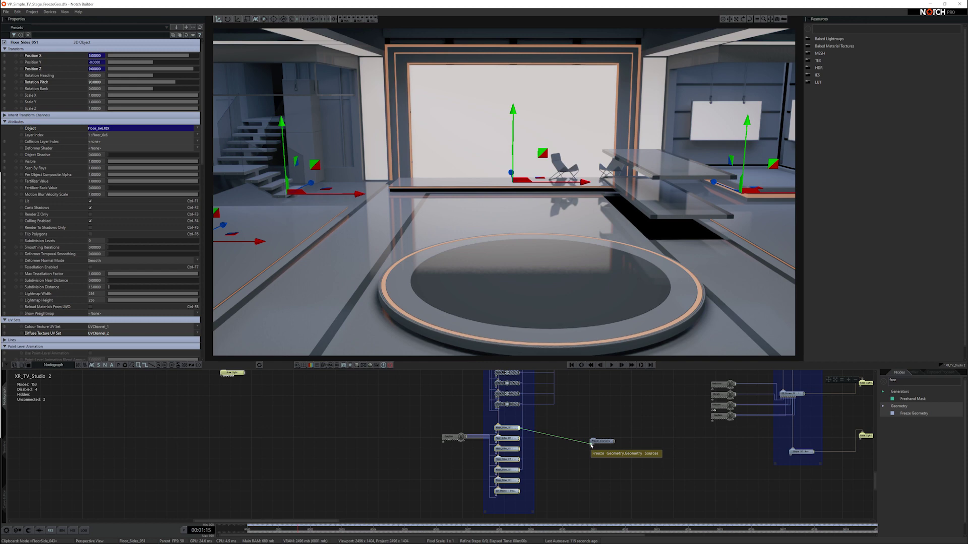
{"action": "left_click_drag", "start_coordinate": [591, 445], "coordinate": [604, 445]}
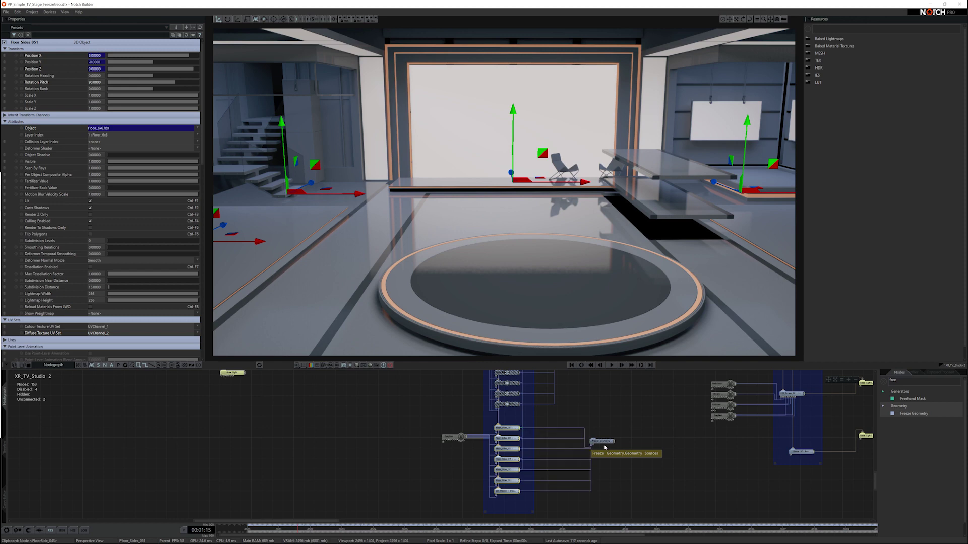
{"action": "left_click", "coordinate": [603, 443]}
{"action": "key", "text": "r"}
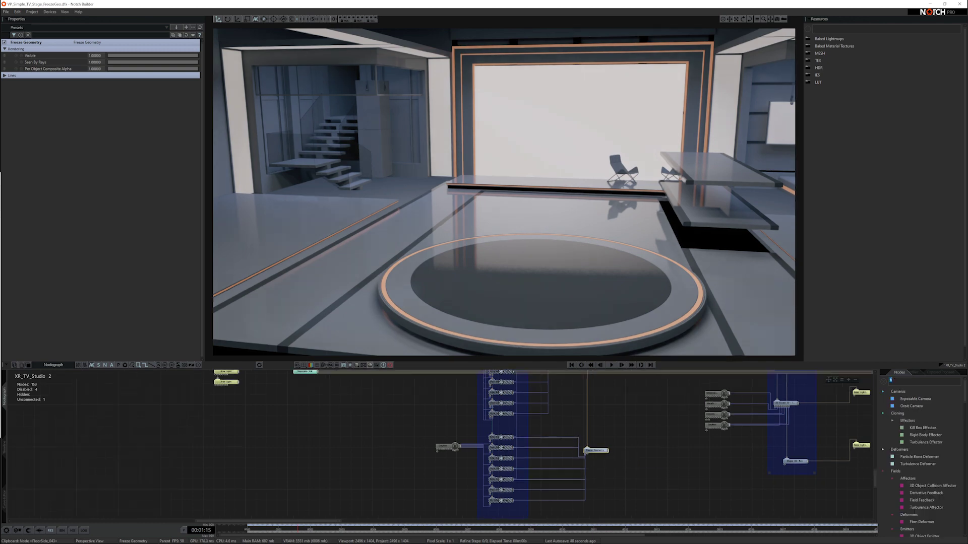
Add a Bake Lighting To Object node for the lower floor pieces and connect it to their Freeze Geometry node
{"action": "type", "text": "abke"}
{"action": "key", "text": "BackSpace"}
{"action": "key", "text": "BackSpace"}
{"action": "key", "text": "BackSpace"}
{"action": "key", "text": "BackSpace"}
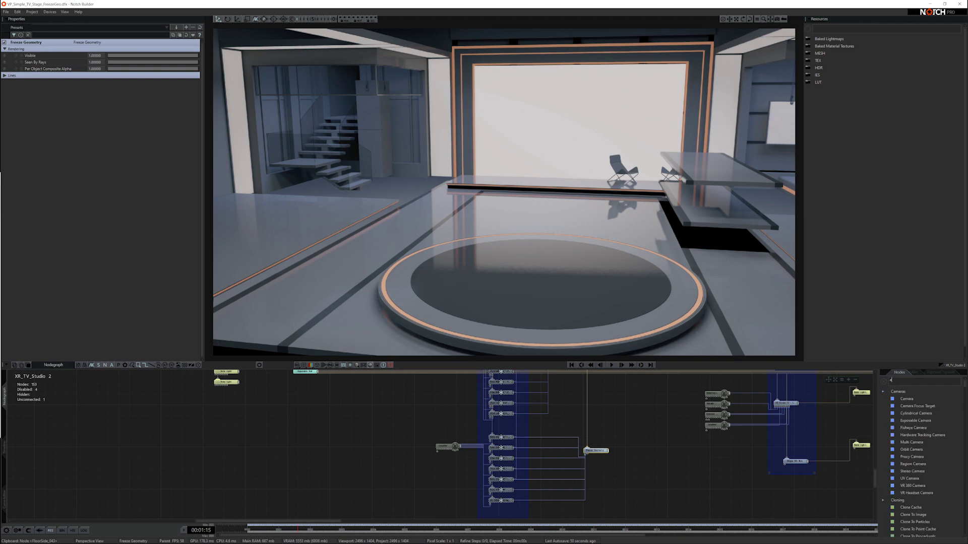
{"action": "type", "text": "bake"}
{"action": "left_click_drag", "start_coordinate": [648, 439], "coordinate": [629, 447]}
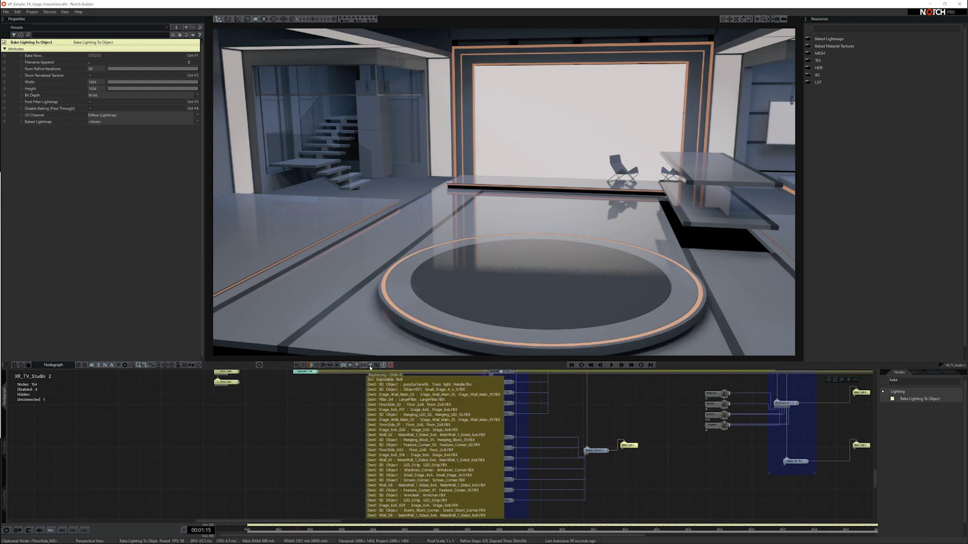
Bake the lighting of the lower frozen floor pieces and check the result across the studio floor
{"action": "key", "text": "ctrl+F1"}
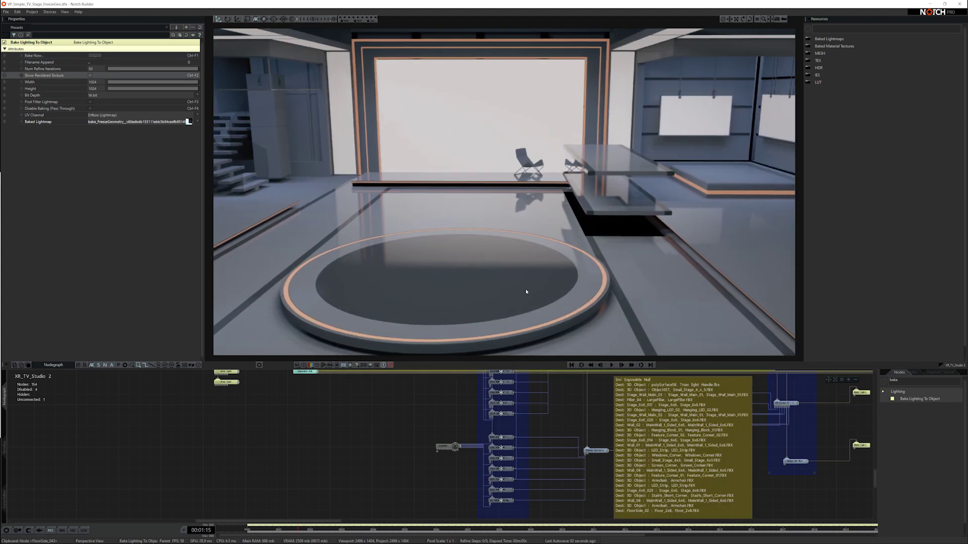
{"action": "mouse_move", "coordinate": [525, 288]}
{"action": "left_mouse_down", "text": "alt"}
{"action": "mouse_move", "coordinate": [620, 295]}
{"action": "mouse_move", "coordinate": [537, 297]}
{"action": "left_mouse_up", "text": "alt"}
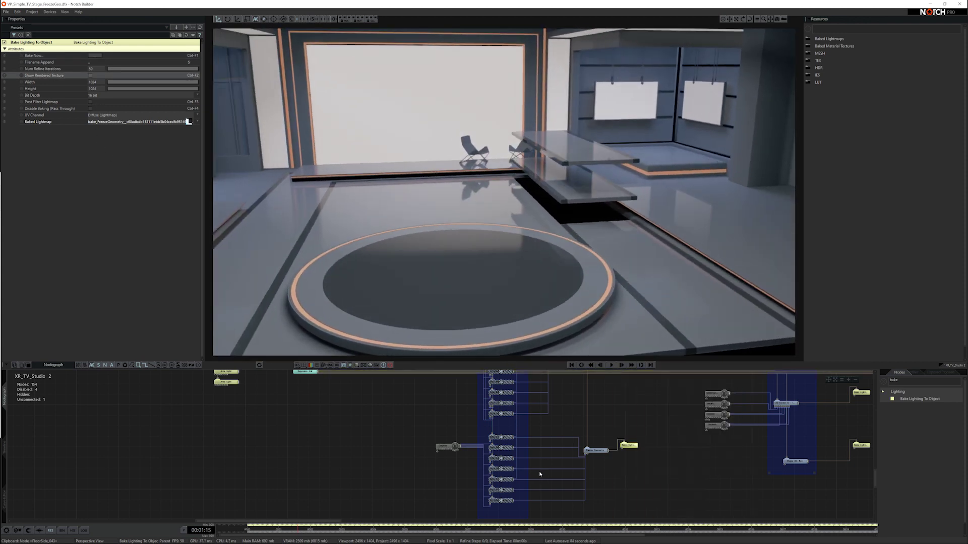
{"action": "middle_click_drag", "start_coordinate": [516, 460], "coordinate": [512, 489]}
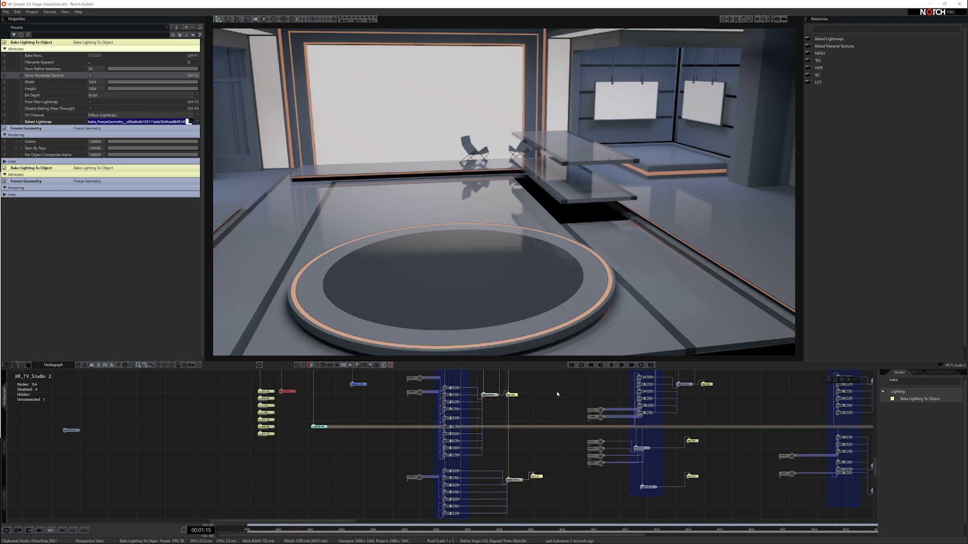
Move the lower Freeze Geometry node and its Bake Lighting To Object node closer to the lower floor-side objects
{"action": "left_click_drag", "start_coordinate": [558, 392], "coordinate": [474, 499]}
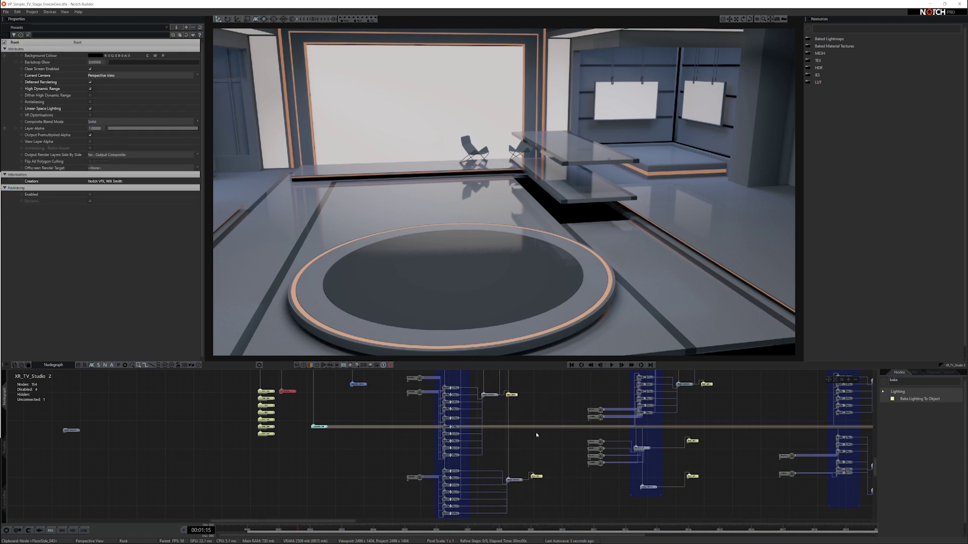
{"action": "left_click_drag", "start_coordinate": [552, 509], "coordinate": [503, 456]}
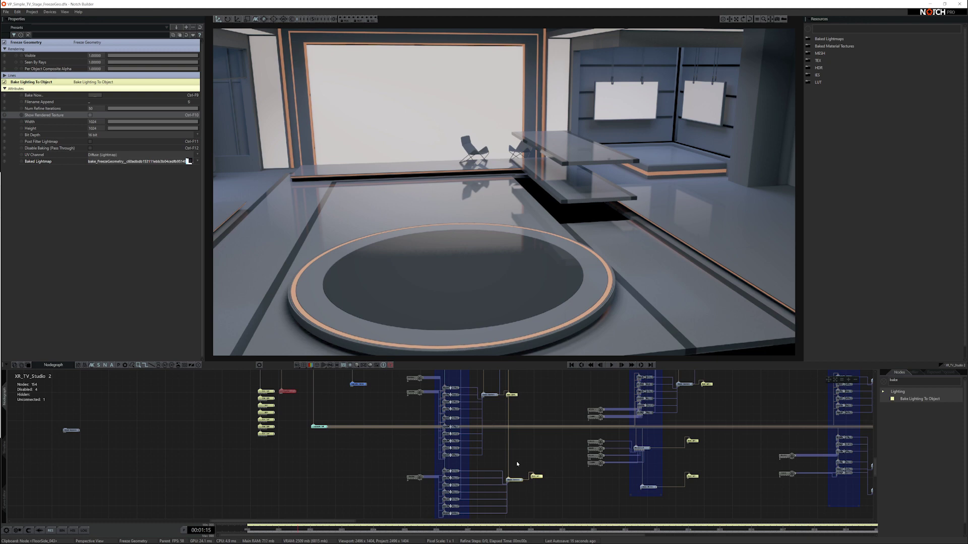
{"action": "left_click_drag", "start_coordinate": [514, 480], "coordinate": [497, 482]}
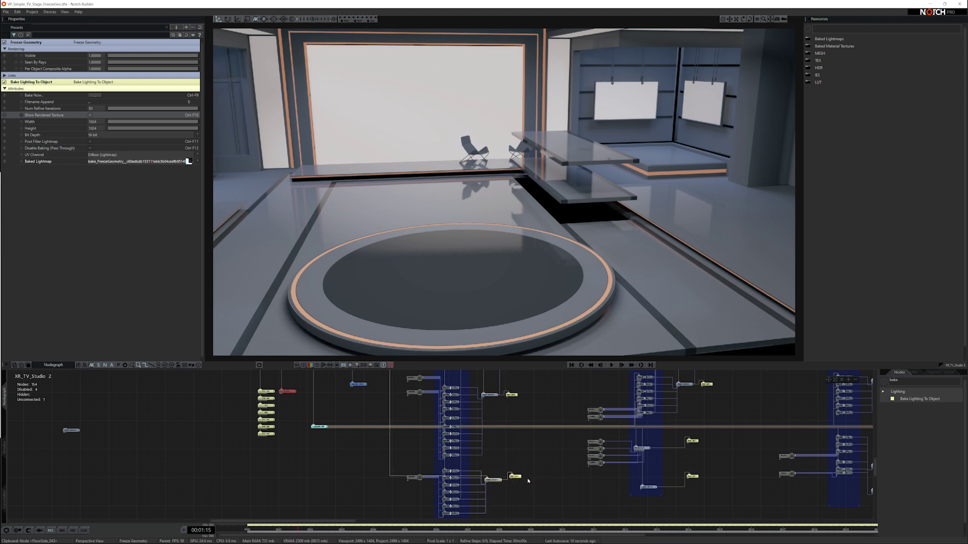
{"action": "left_click", "coordinate": [493, 483]}
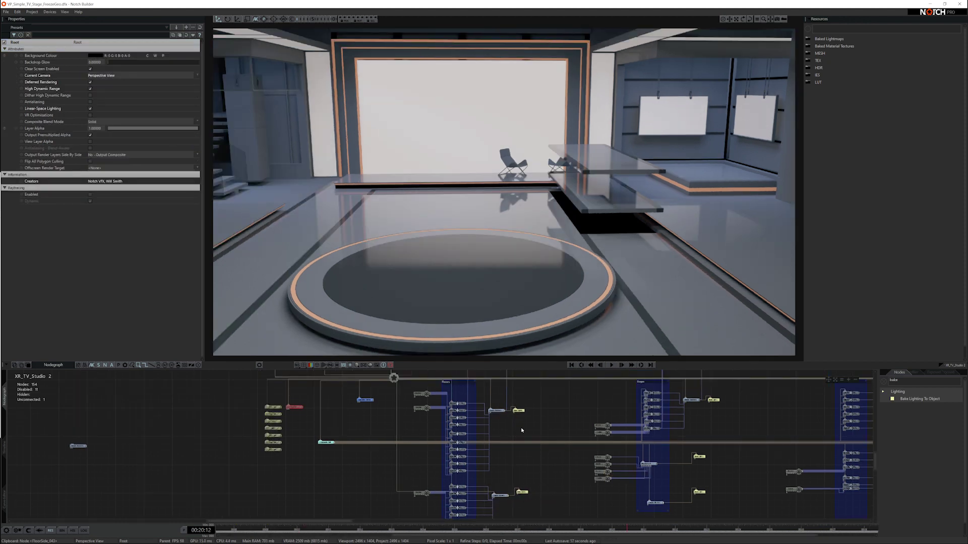
Move the two raised-slab FloorSide nodes from the start of the upper Floors column to its end
{"action": "scroll", "coordinate": [476, 430], "scroll_direction": "up", "scroll_amount": 2}
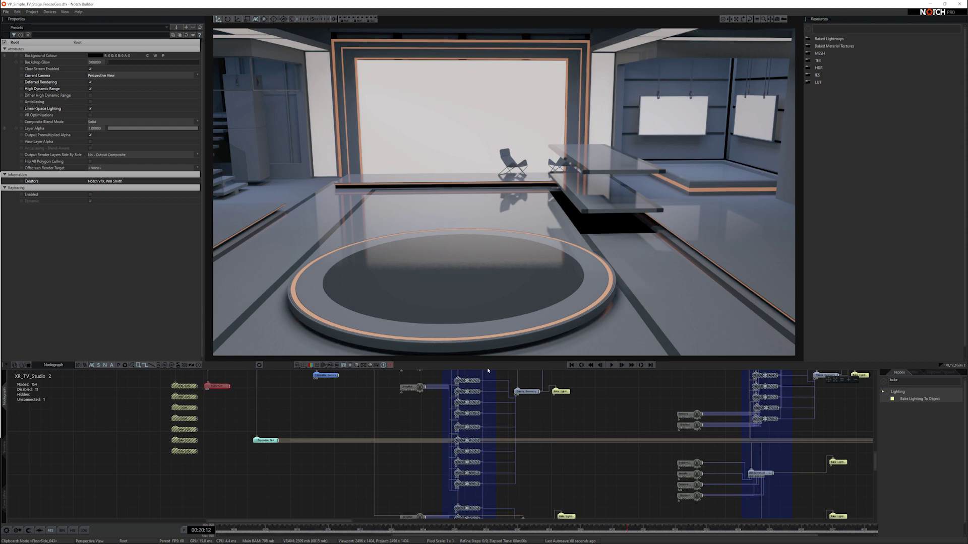
{"action": "scroll", "coordinate": [477, 398], "scroll_direction": "up", "scroll_amount": 1}
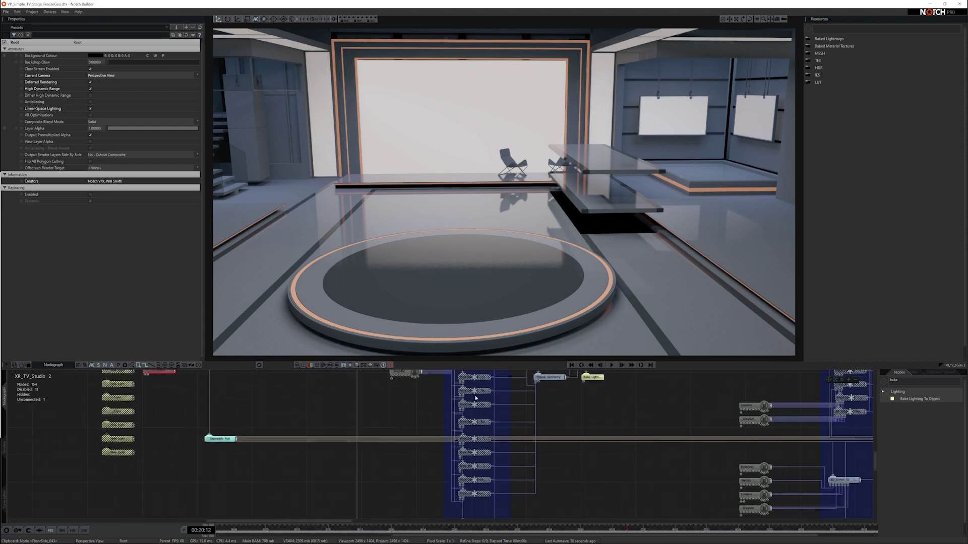
{"action": "middle_click_drag", "start_coordinate": [479, 397], "coordinate": [466, 434]}
{"action": "left_click_drag", "start_coordinate": [485, 394], "coordinate": [456, 419]}
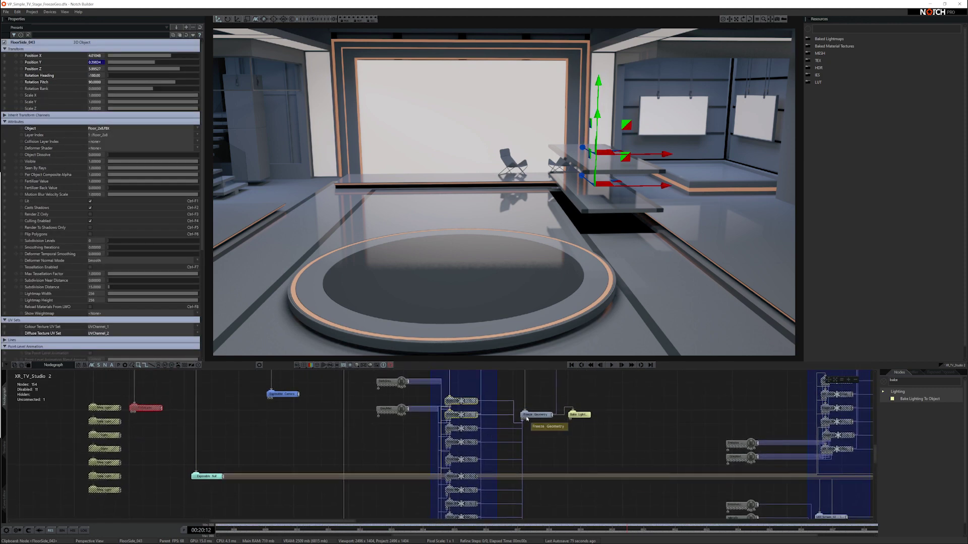
{"action": "scroll", "coordinate": [472, 434], "scroll_direction": "down", "scroll_amount": 2}
{"action": "left_click_drag", "start_coordinate": [469, 396], "coordinate": [470, 499]}
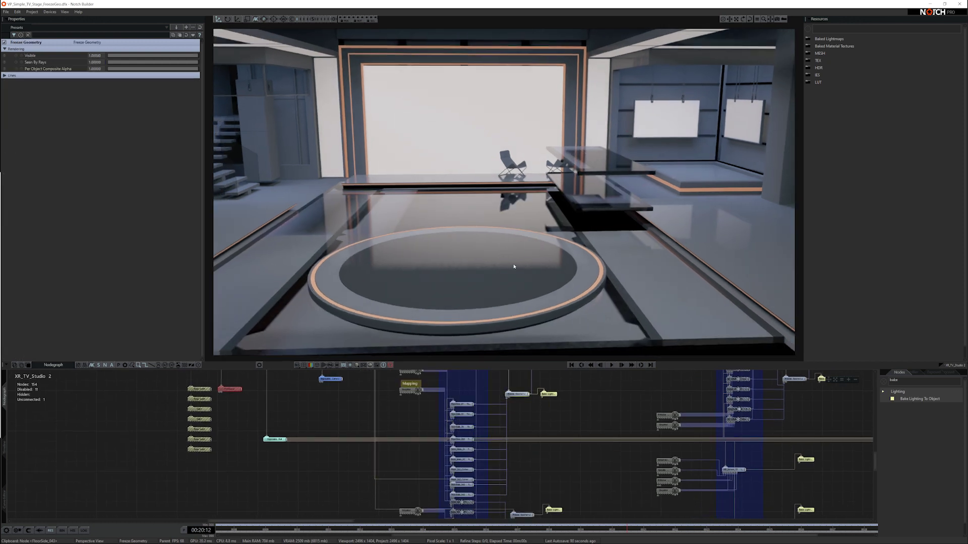
Inspect the studio floor's lighting from another angle and preview the upper floor bake's rendered texture, turning the preview off again
{"action": "left_click_drag", "start_coordinate": [514, 266], "coordinate": [587, 288], "text": "alt"}
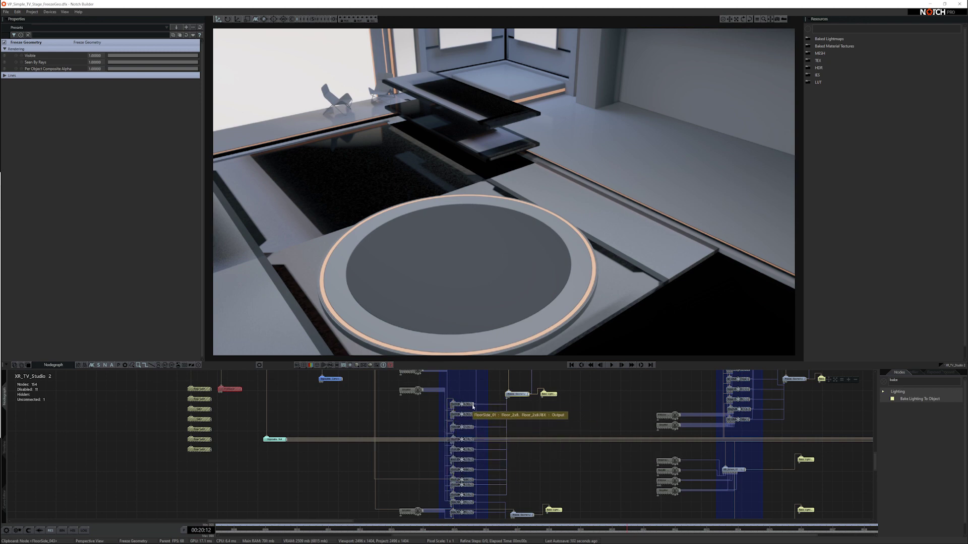
{"action": "left_click_drag", "start_coordinate": [460, 380], "coordinate": [475, 504]}
{"action": "left_click", "coordinate": [547, 394]}
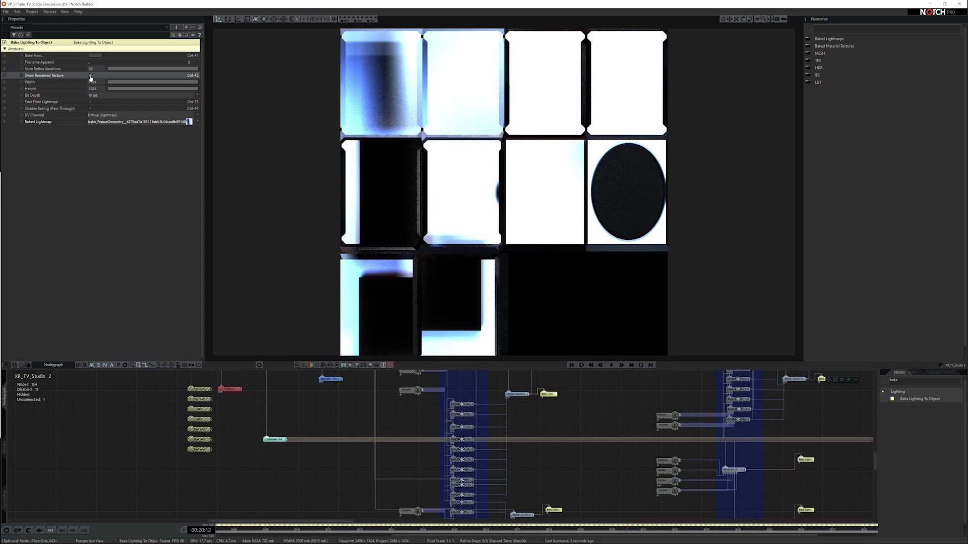
{"action": "left_click", "coordinate": [90, 76]}
{"action": "left_click_drag", "start_coordinate": [459, 261], "coordinate": [352, 257], "text": "alt"}
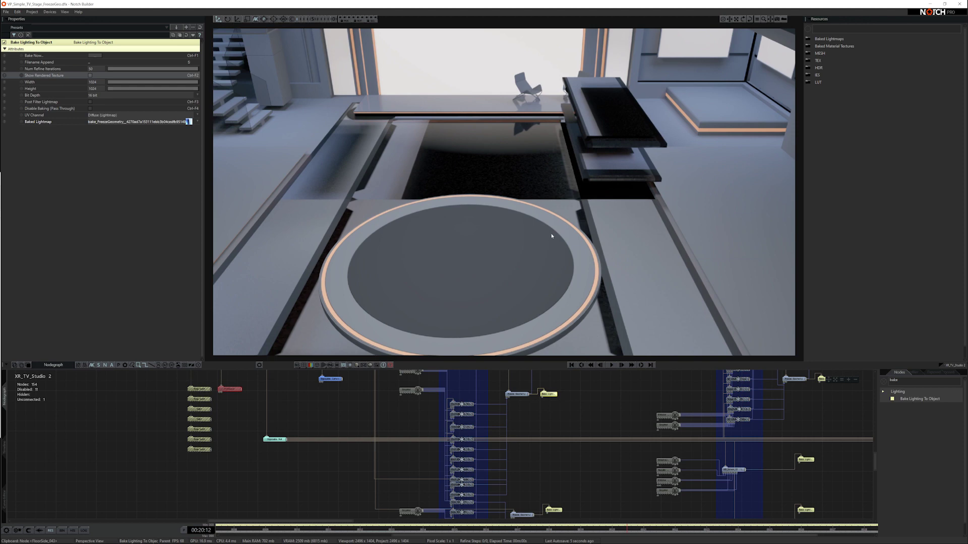
Enable the column of seven studio light nodes
{"action": "middle_click_drag", "start_coordinate": [238, 415], "coordinate": [276, 466]}
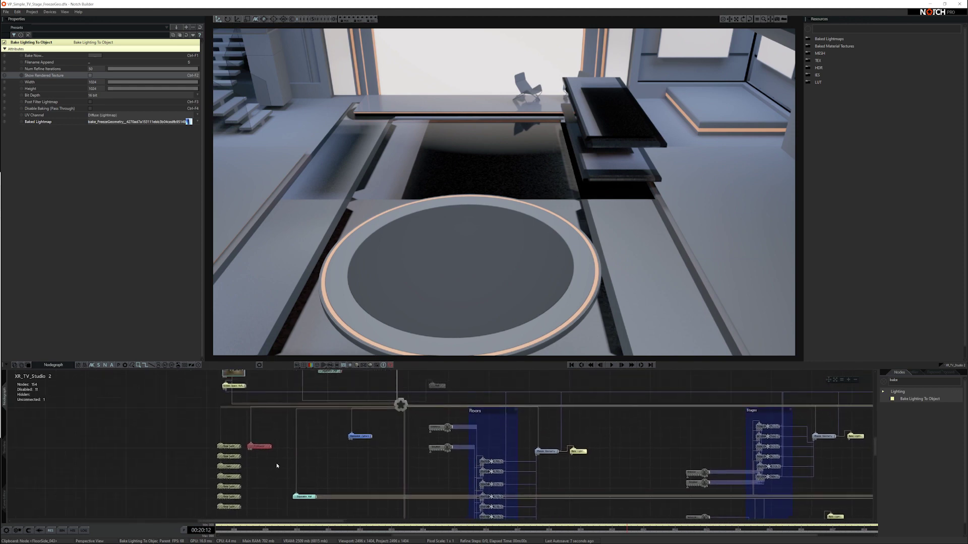
{"action": "middle_click_drag", "start_coordinate": [332, 504], "coordinate": [307, 447]}
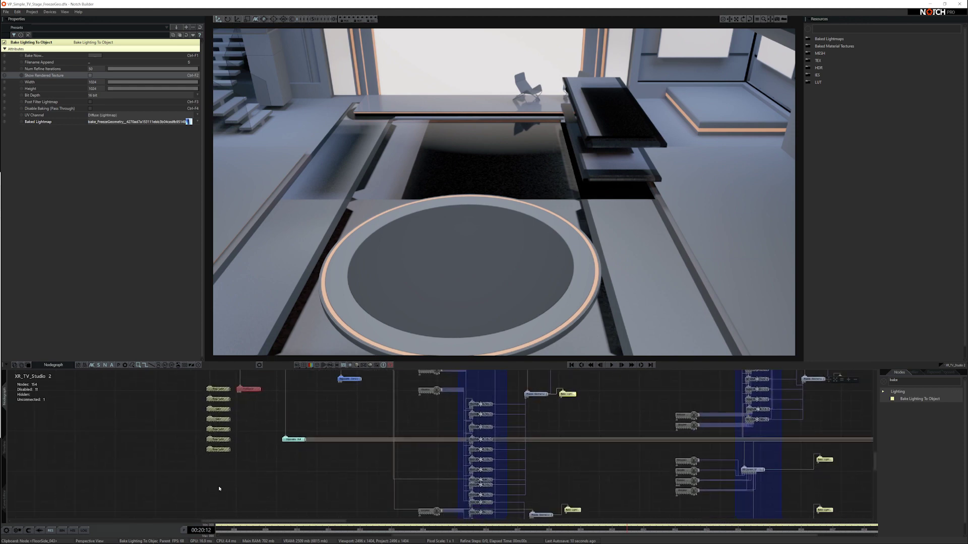
{"action": "left_click_drag", "start_coordinate": [219, 489], "coordinate": [222, 384]}
{"action": "key", "text": "d"}
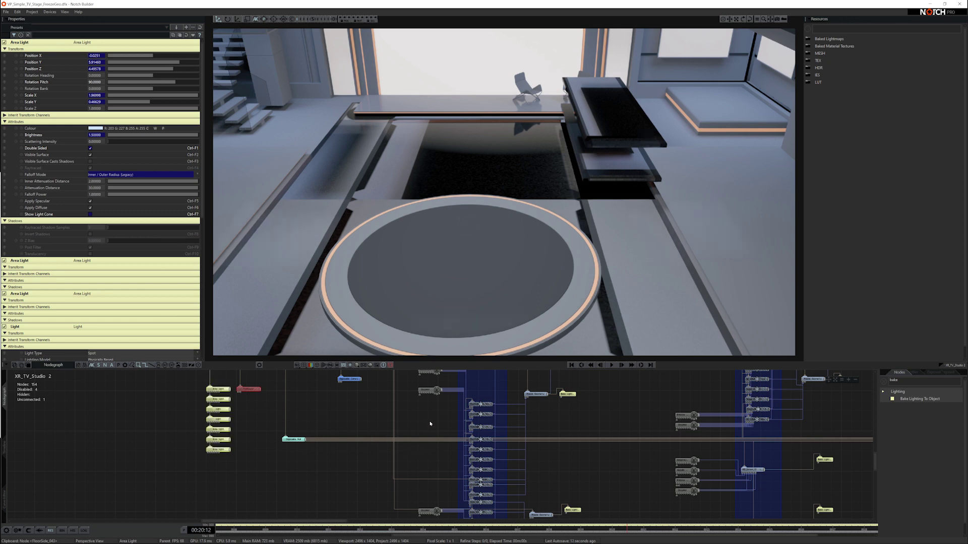
Rebake the upper frozen floor's lighting with raytracing on and check the result around the studio floor
{"action": "middle_click_drag", "start_coordinate": [430, 424], "coordinate": [428, 480]}
{"action": "left_click", "coordinate": [387, 404]}
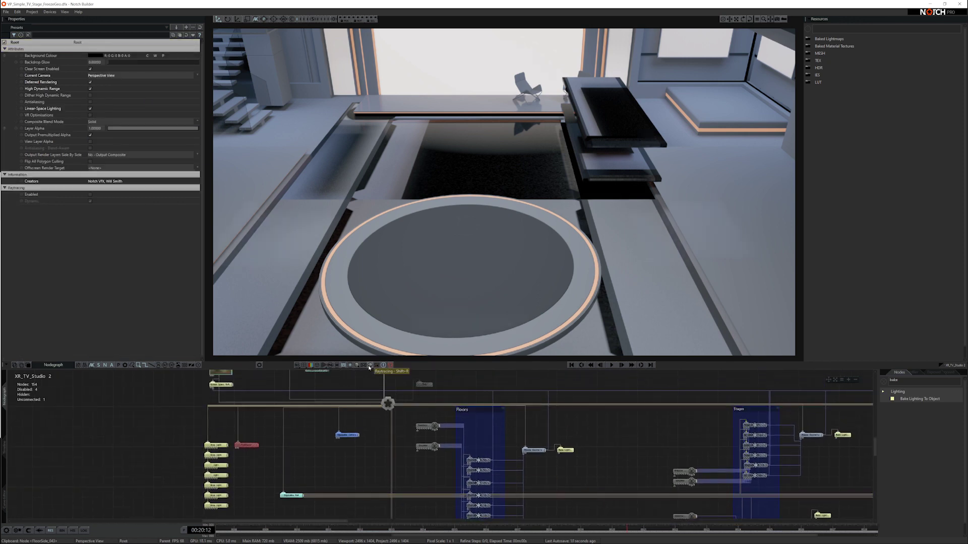
{"action": "left_click", "coordinate": [369, 366]}
{"action": "left_click", "coordinate": [566, 451]}
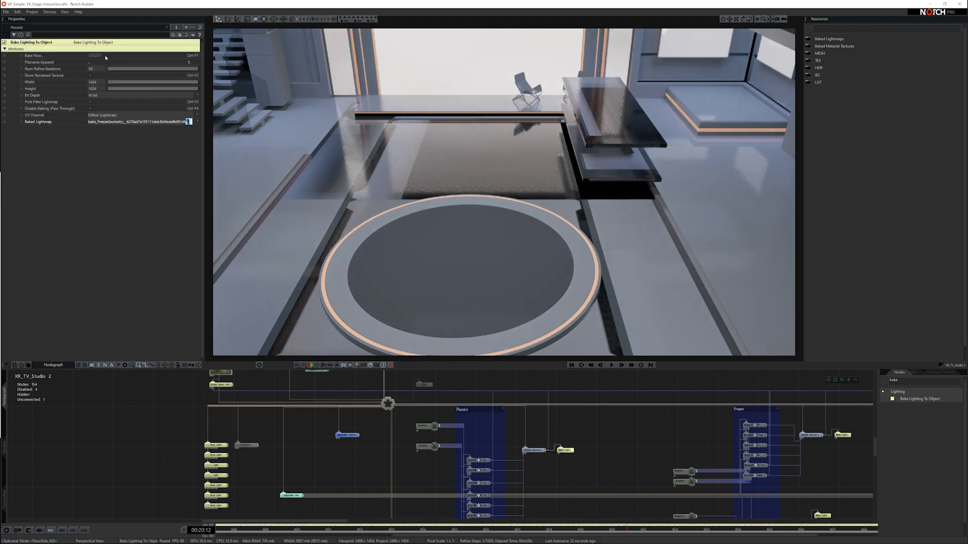
{"action": "left_click", "coordinate": [99, 56]}
{"action": "left_click", "coordinate": [515, 304]}
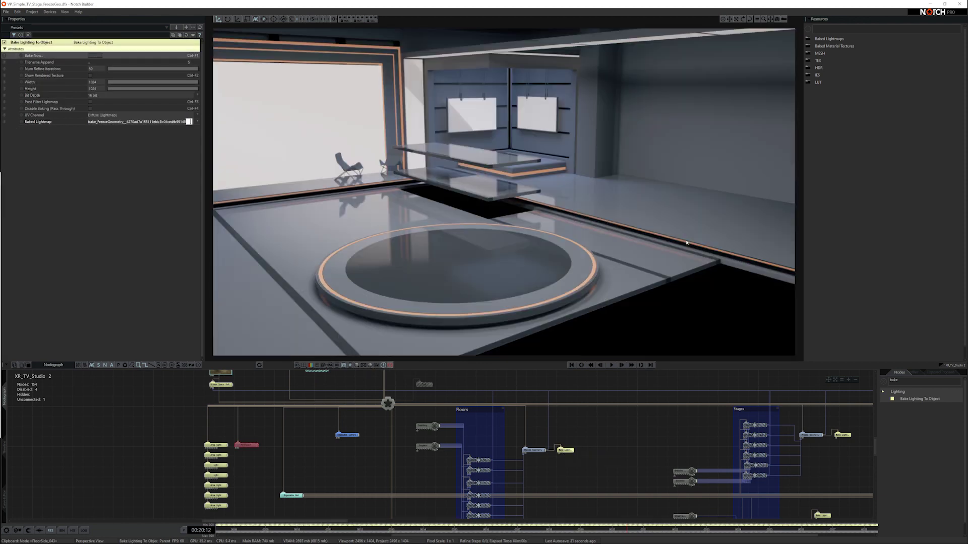
{"action": "middle_click_drag", "start_coordinate": [645, 266], "coordinate": [551, 264]}
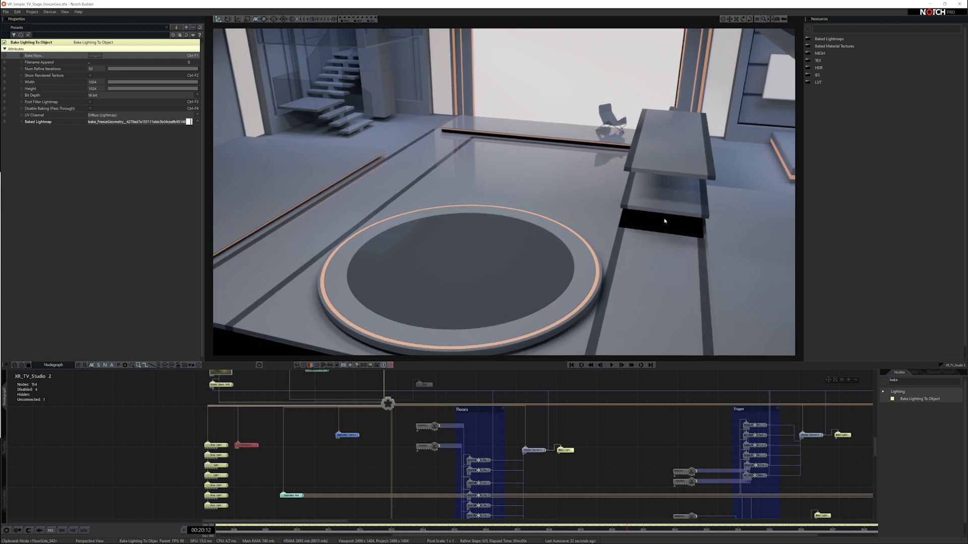
{"action": "scroll", "coordinate": [662, 221], "scroll_direction": "up", "scroll_amount": 3}
{"action": "middle_click_drag", "start_coordinate": [659, 223], "coordinate": [600, 223]}
{"action": "left_click_drag", "start_coordinate": [600, 222], "coordinate": [603, 262]}
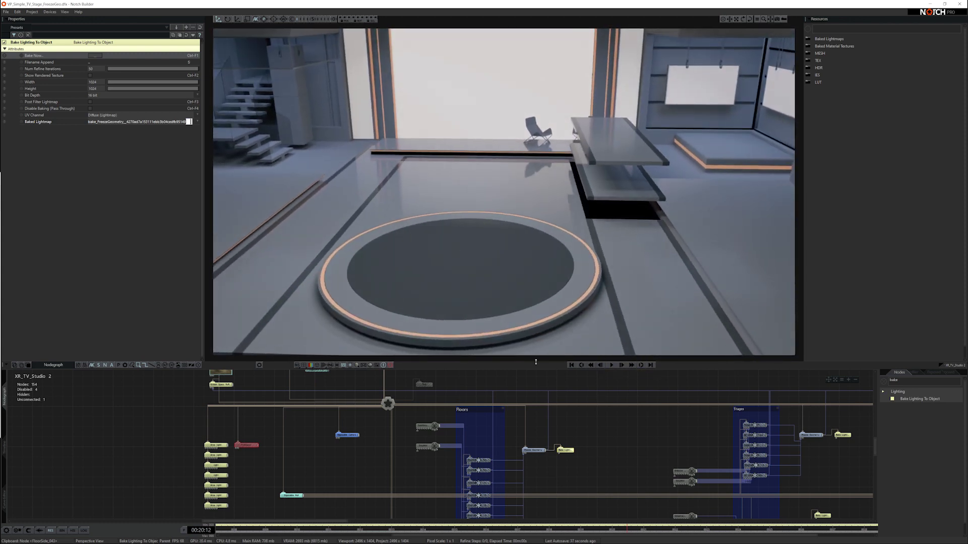
Review which floor objects feed the upper Freeze Geometry node in the Floors group
{"action": "scroll", "coordinate": [529, 502], "scroll_direction": "down", "scroll_amount": 3}
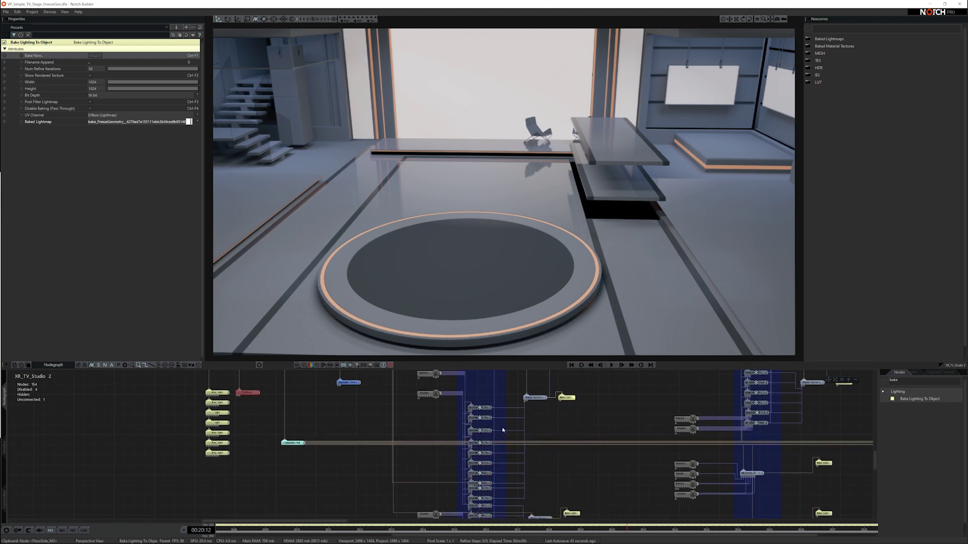
{"action": "middle_click_drag", "start_coordinate": [521, 415], "coordinate": [490, 404]}
{"action": "left_click_drag", "start_coordinate": [476, 376], "coordinate": [489, 487]}
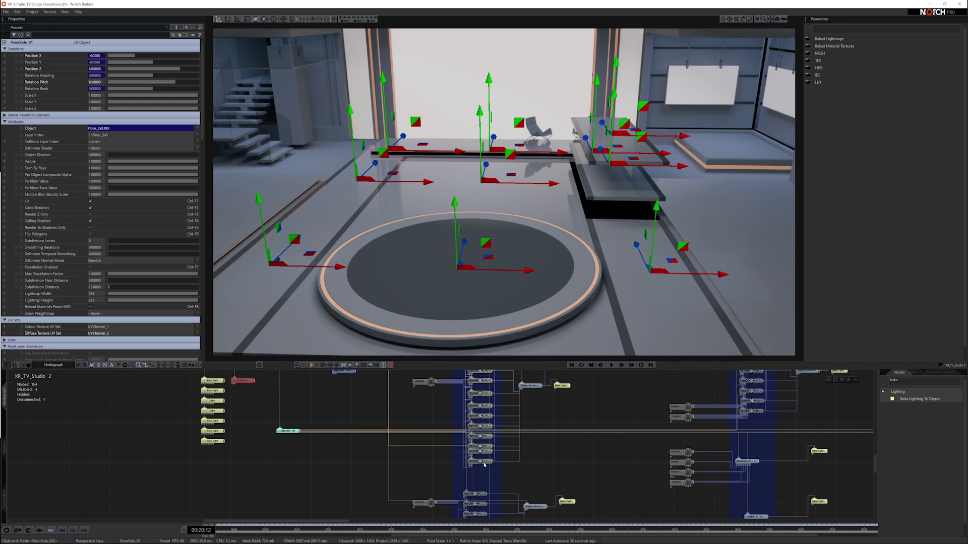
{"action": "middle_click_drag", "start_coordinate": [522, 436], "coordinate": [508, 460]}
{"action": "left_click", "coordinate": [511, 434]}
{"action": "left_click", "coordinate": [512, 411]}
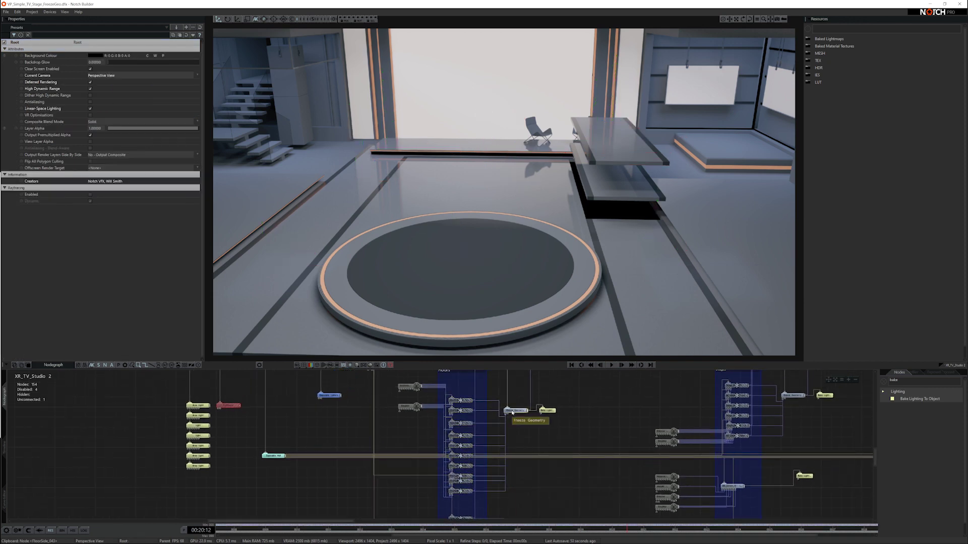
{"action": "key", "text": "d"}
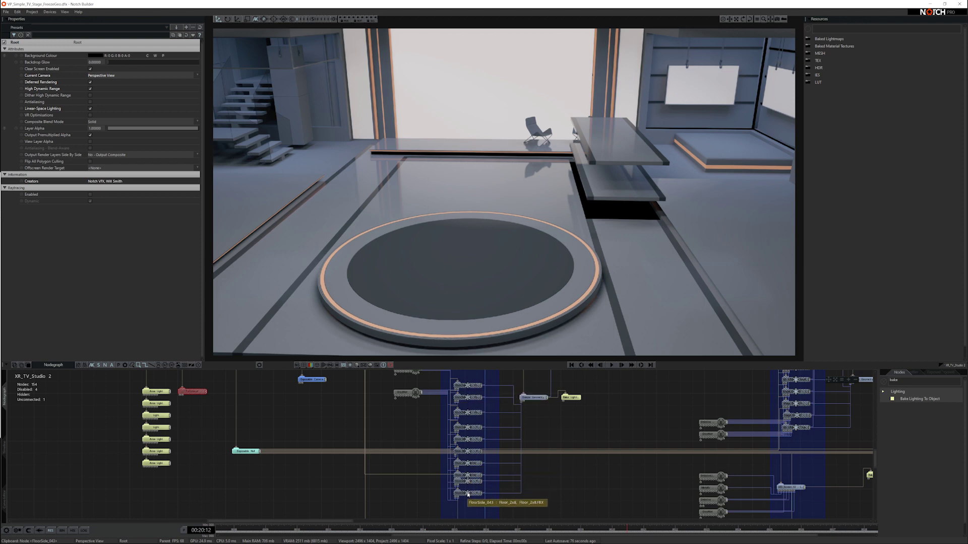
Delete the two FloorSide object nodes that form the raised slabs from the upper Floors column
{"action": "left_click", "coordinate": [473, 412]}
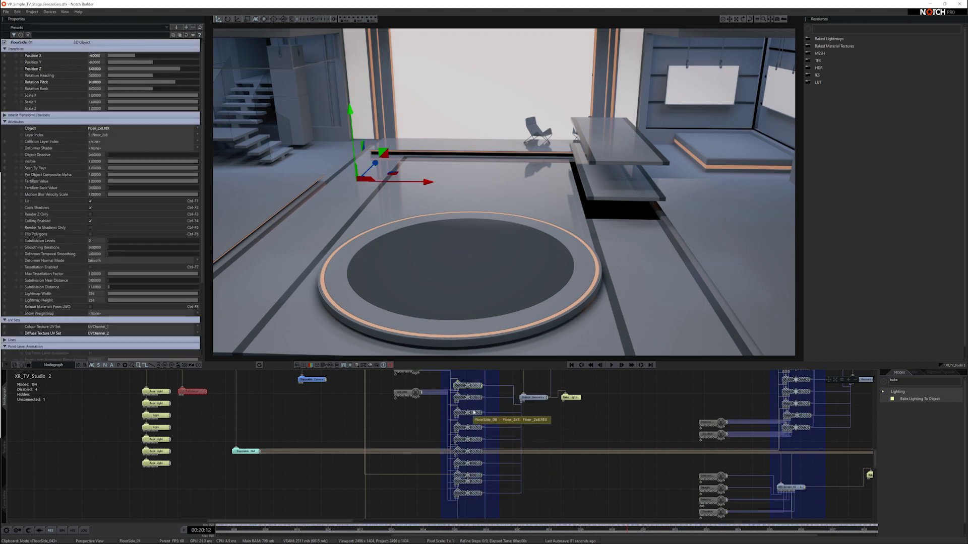
{"action": "left_click", "coordinate": [479, 450]}
{"action": "left_click", "coordinate": [474, 483]}
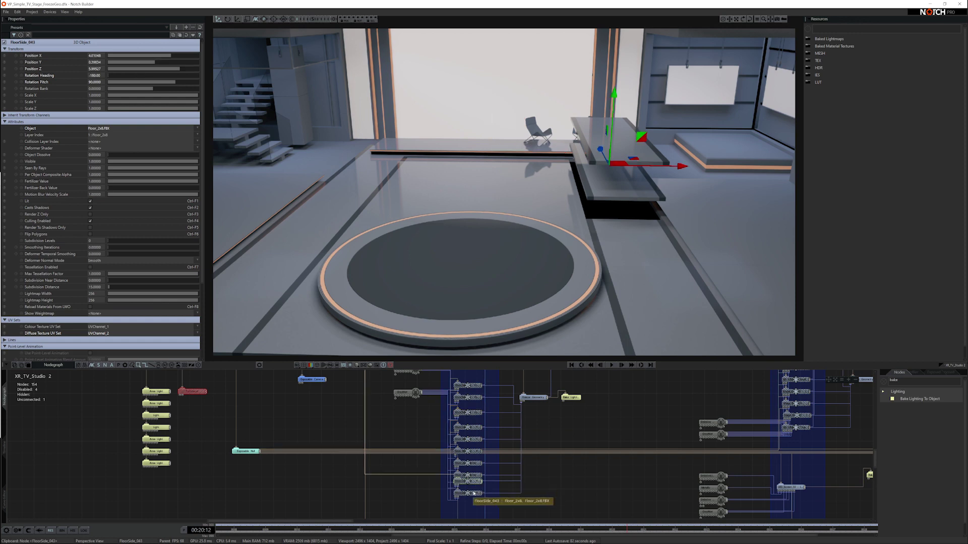
{"action": "left_click", "coordinate": [473, 493]}
{"action": "left_click", "coordinate": [473, 482], "text": "ctrl"}
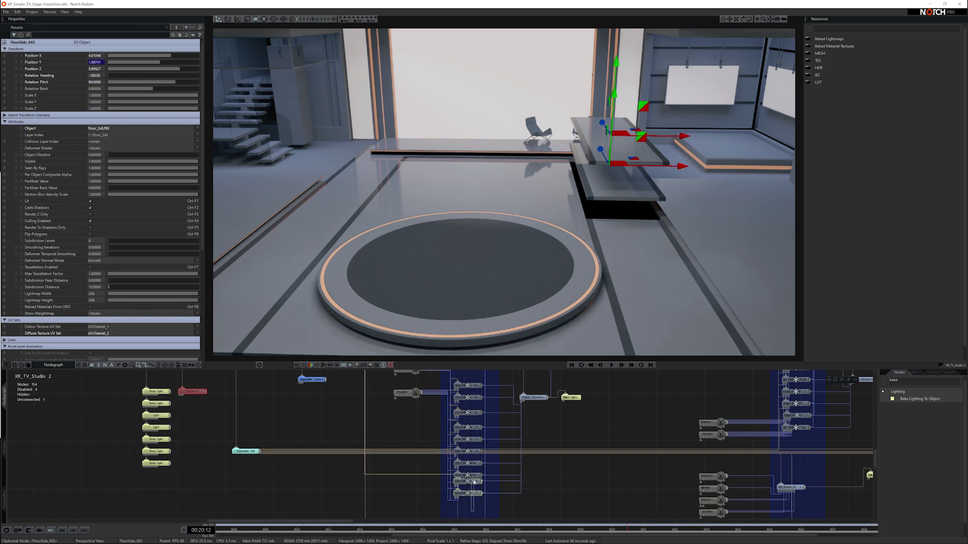
{"action": "key", "text": "Delete"}
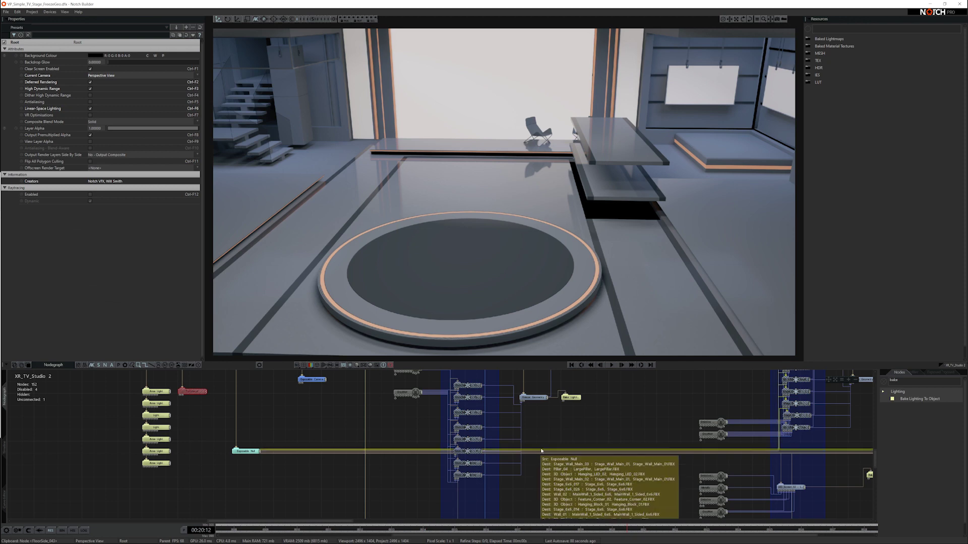
Refresh the upper Freeze Geometry node for the remaining floor pieces and rebake its lighting with raytracing on
{"action": "left_click", "coordinate": [534, 398]}
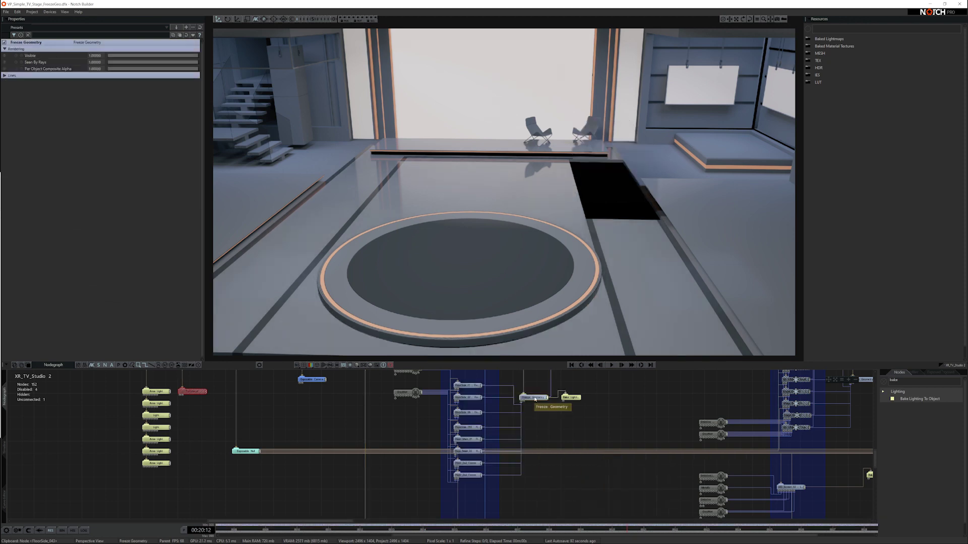
{"action": "left_click", "coordinate": [535, 416]}
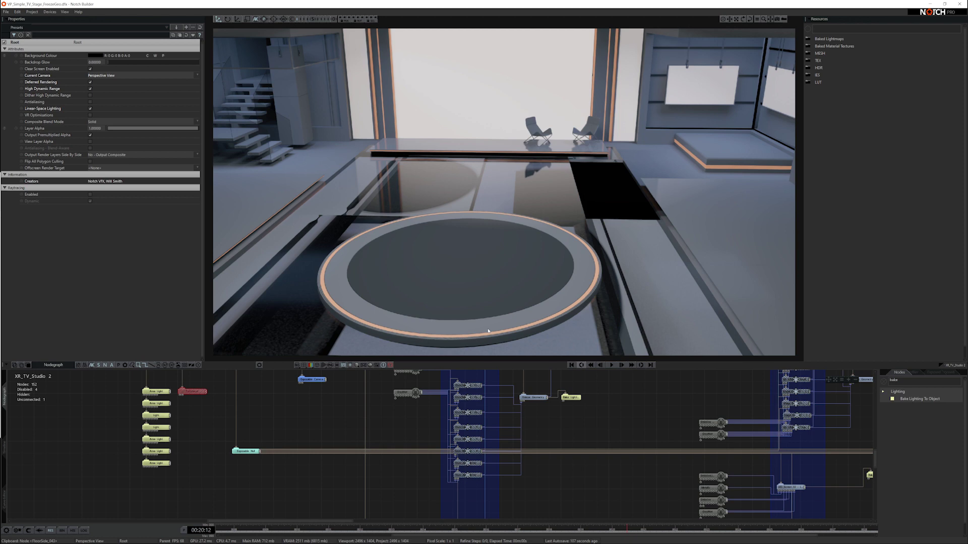
{"action": "middle_click_drag", "start_coordinate": [481, 427], "coordinate": [479, 432]}
{"action": "left_click", "coordinate": [568, 403]}
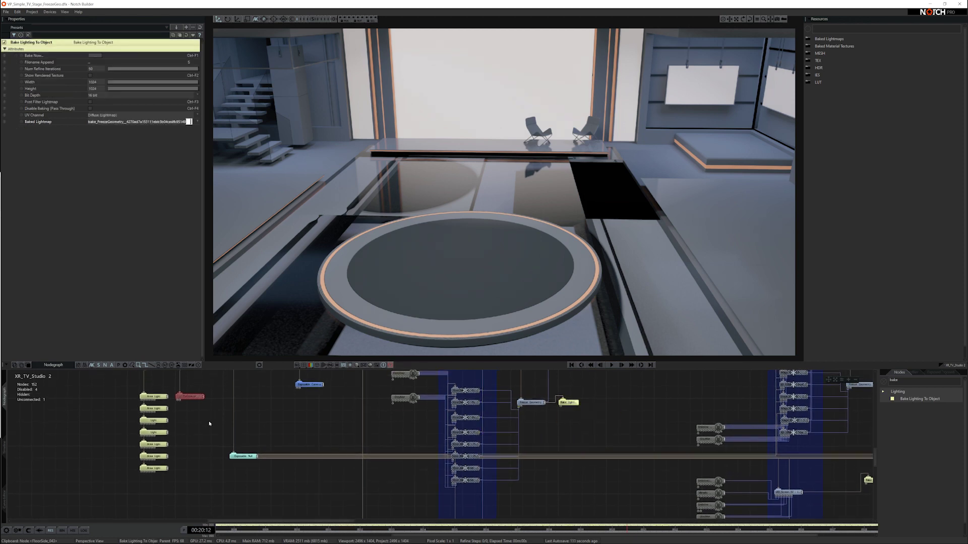
{"action": "left_click", "coordinate": [371, 366]}
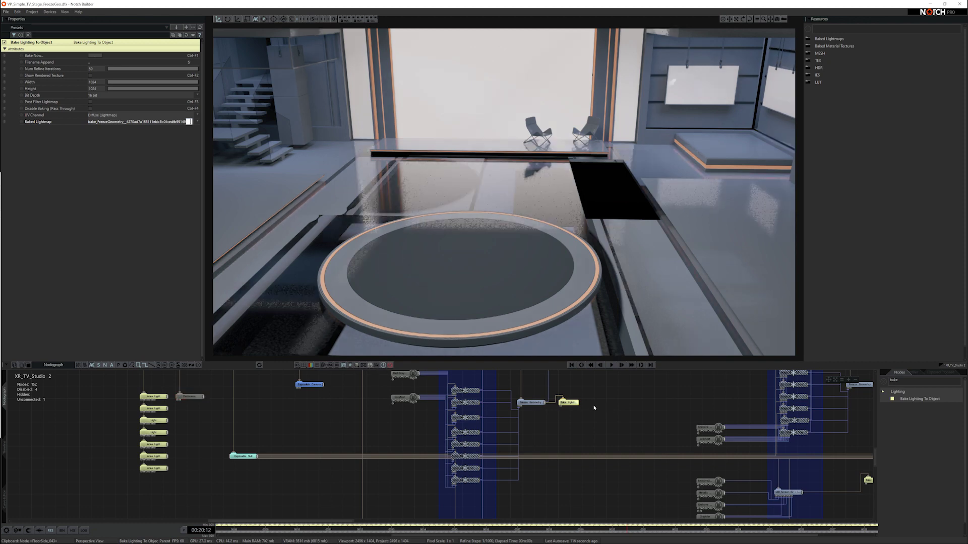
{"action": "left_click", "coordinate": [96, 55]}
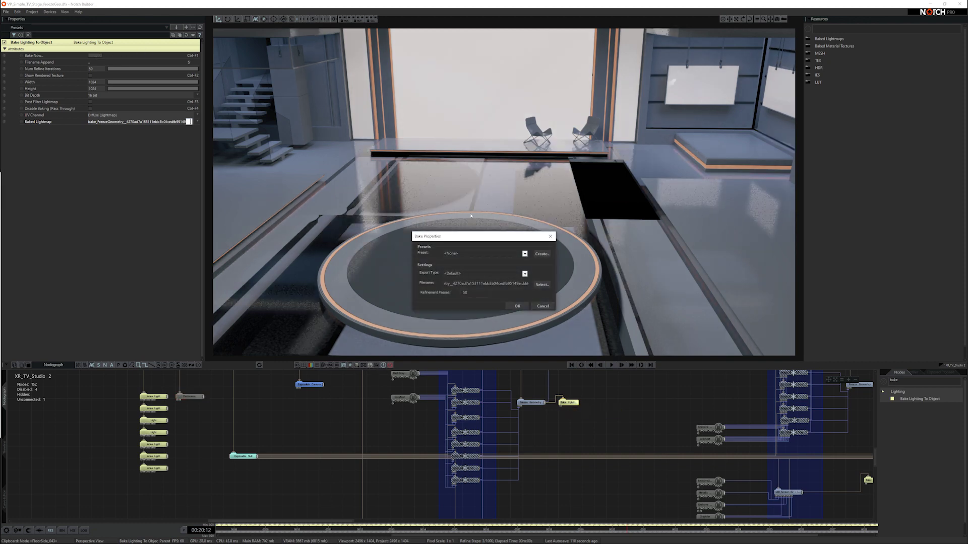
{"action": "left_click", "coordinate": [516, 306]}
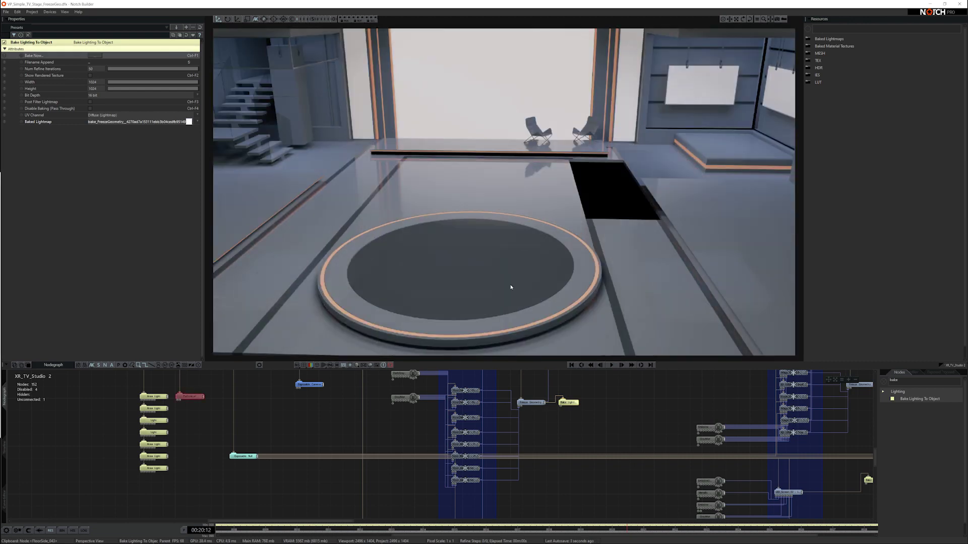
{"action": "middle_click_drag", "start_coordinate": [509, 286], "coordinate": [573, 280]}
{"action": "left_click_drag", "start_coordinate": [574, 280], "coordinate": [432, 272]}
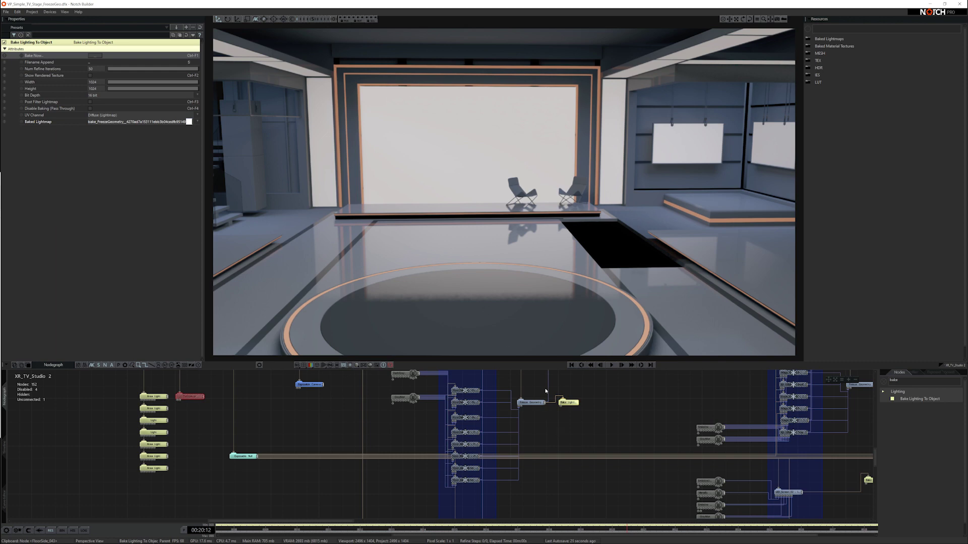
Survey the freeze and bake setups across all node groups, highlighting the two Floors pairs along the way
{"action": "middle_click_drag", "start_coordinate": [596, 425], "coordinate": [404, 417]}
{"action": "scroll", "coordinate": [338, 453], "scroll_direction": "down", "scroll_amount": 2}
{"action": "scroll", "coordinate": [351, 425], "scroll_direction": "down", "scroll_amount": 2}
{"action": "scroll", "coordinate": [401, 428], "scroll_direction": "down", "scroll_amount": 2}
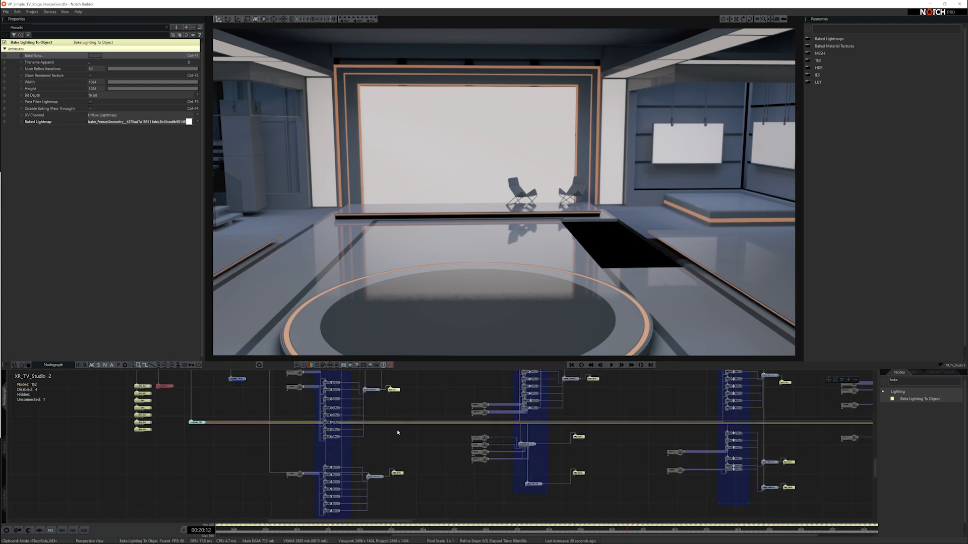
{"action": "middle_click_drag", "start_coordinate": [483, 439], "coordinate": [388, 465]}
{"action": "middle_click_drag", "start_coordinate": [489, 467], "coordinate": [370, 458]}
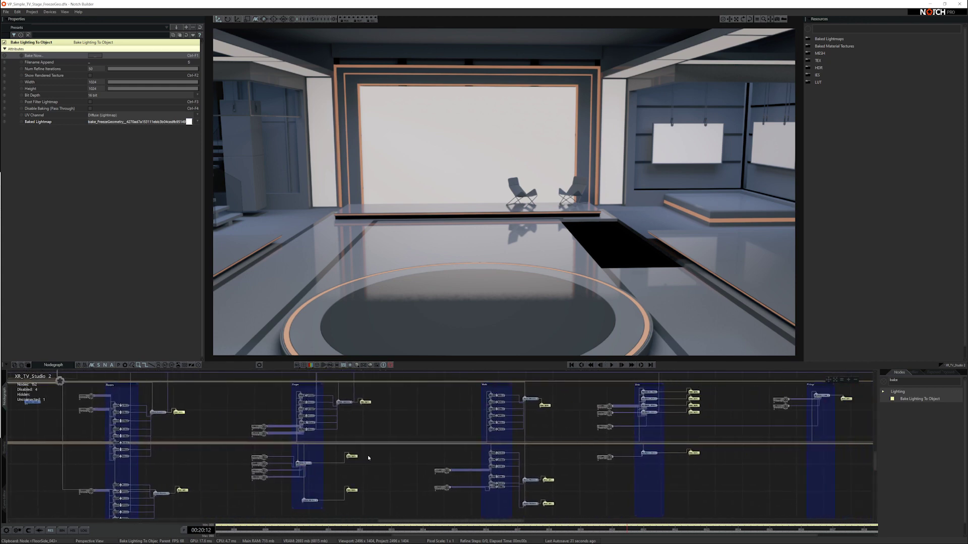
{"action": "scroll", "coordinate": [370, 458], "scroll_direction": "down", "scroll_amount": 1}
{"action": "middle_click_drag", "start_coordinate": [441, 461], "coordinate": [465, 469]}
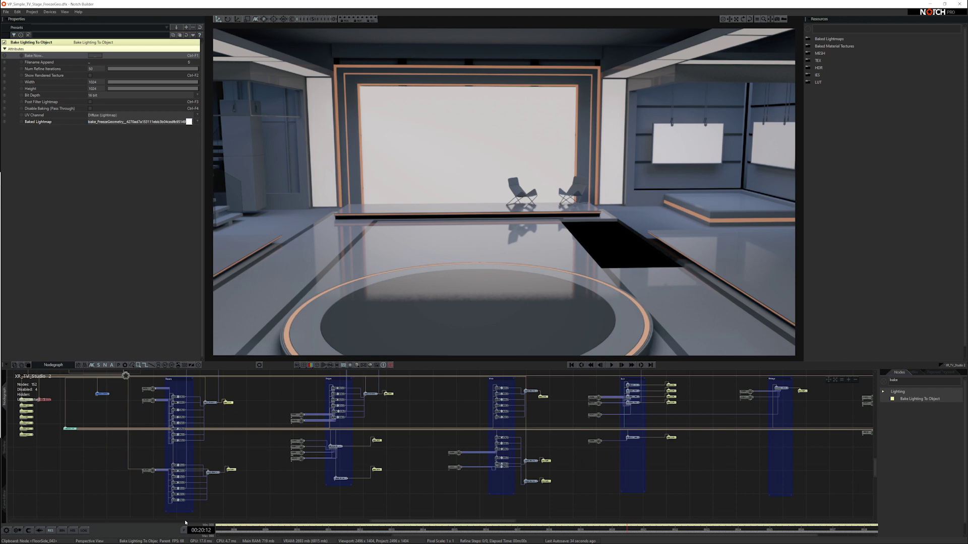
{"action": "left_click_drag", "start_coordinate": [245, 489], "coordinate": [211, 396]}
{"action": "middle_click_drag", "start_coordinate": [867, 432], "coordinate": [518, 444]}
{"action": "middle_click_drag", "start_coordinate": [602, 446], "coordinate": [543, 448]}
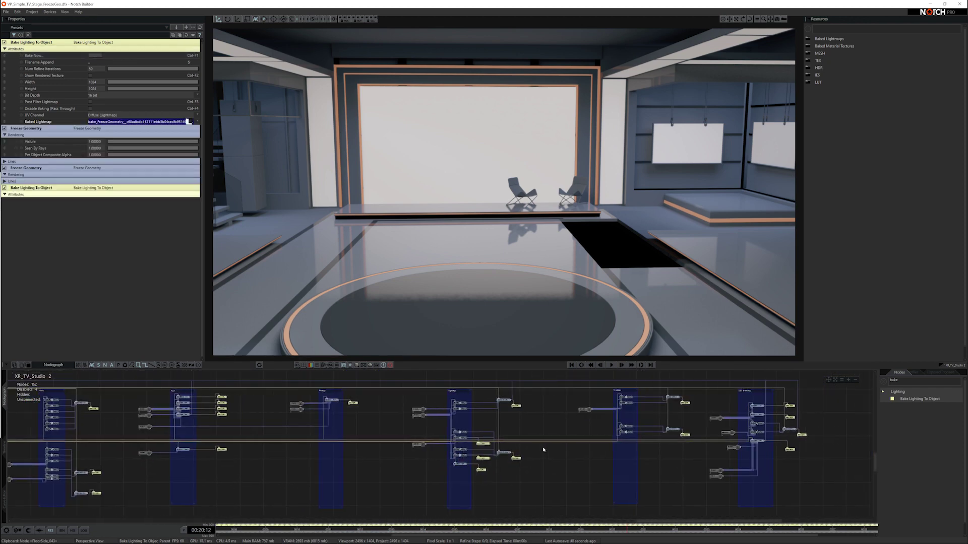
{"action": "scroll", "coordinate": [543, 449], "scroll_direction": "right", "scroll_amount": 4}
{"action": "middle_click_drag", "start_coordinate": [391, 456], "coordinate": [427, 418]}
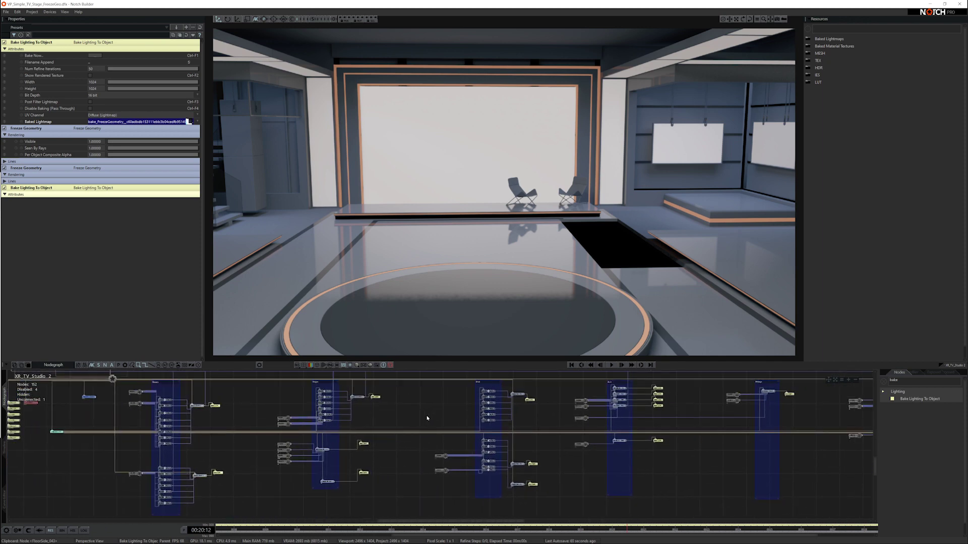